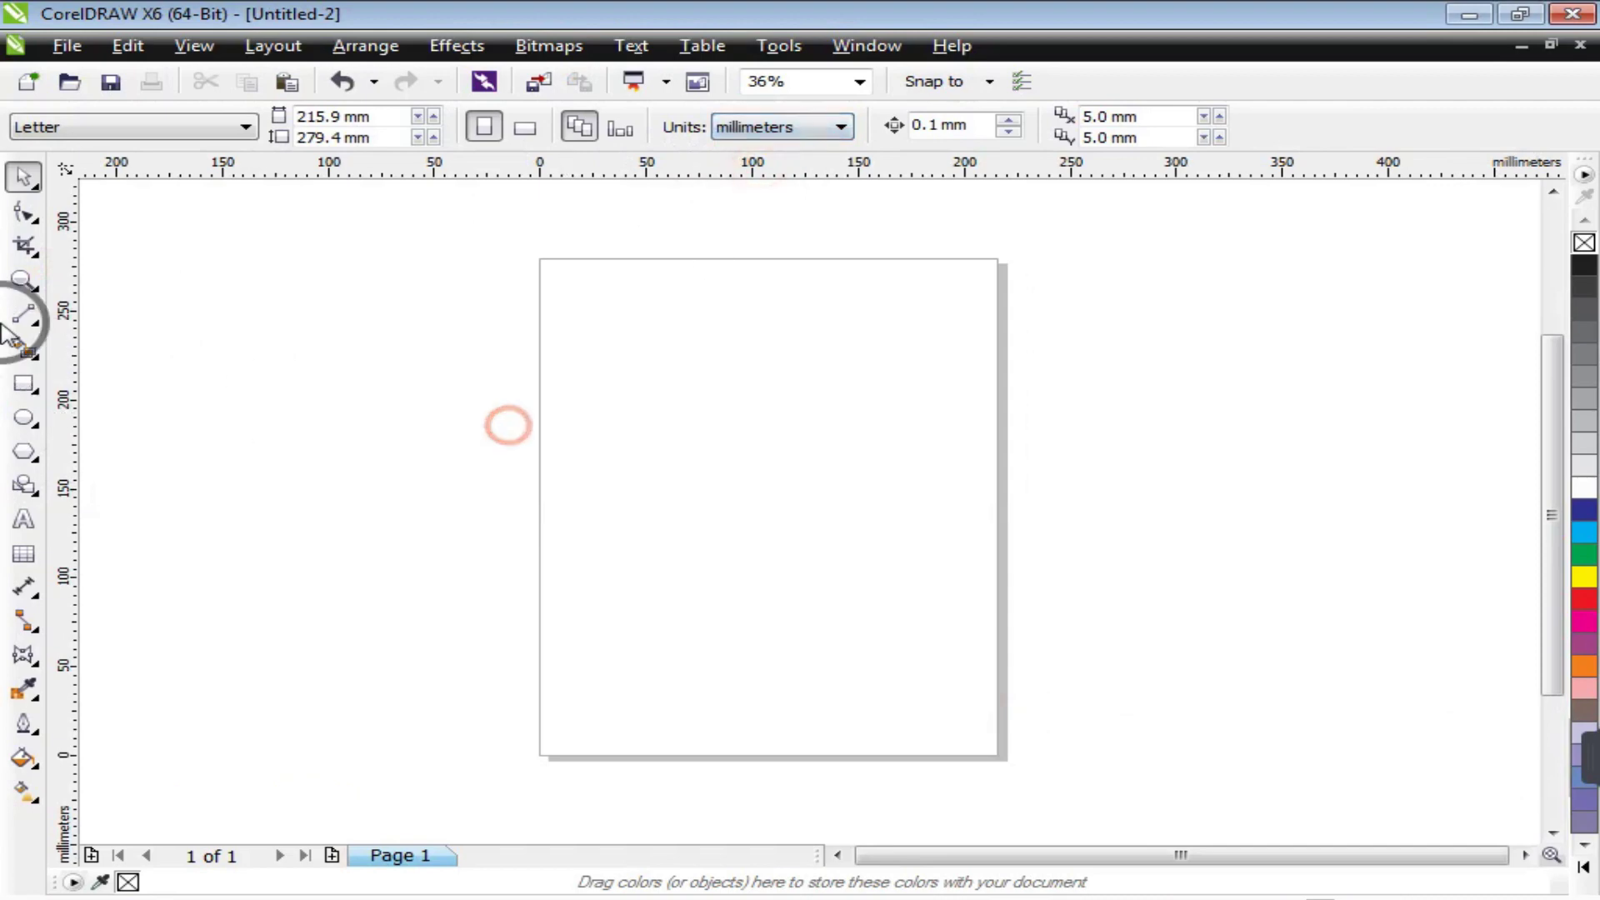
# Step: Draw a circle near the middle of the page and set its width and height to 100 mm
pyautogui.click(25, 416)
pyautogui.moveTo(627, 379); pyautogui.dragTo(816, 606)
pyautogui.click(481, 125)
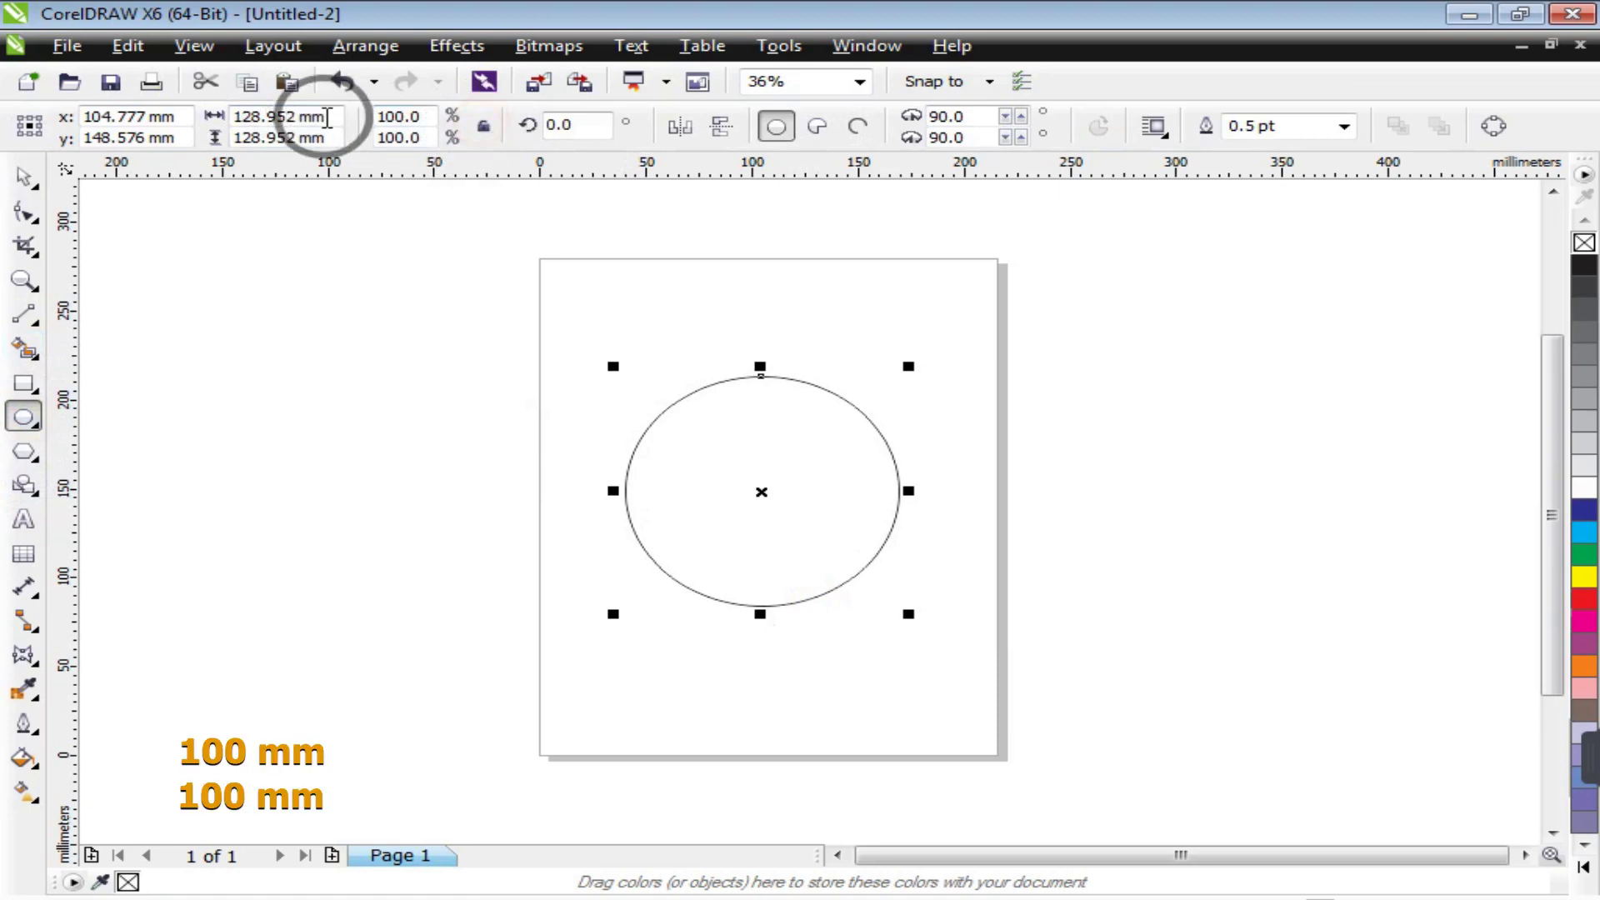
pyautogui.doubleClick(236, 115)
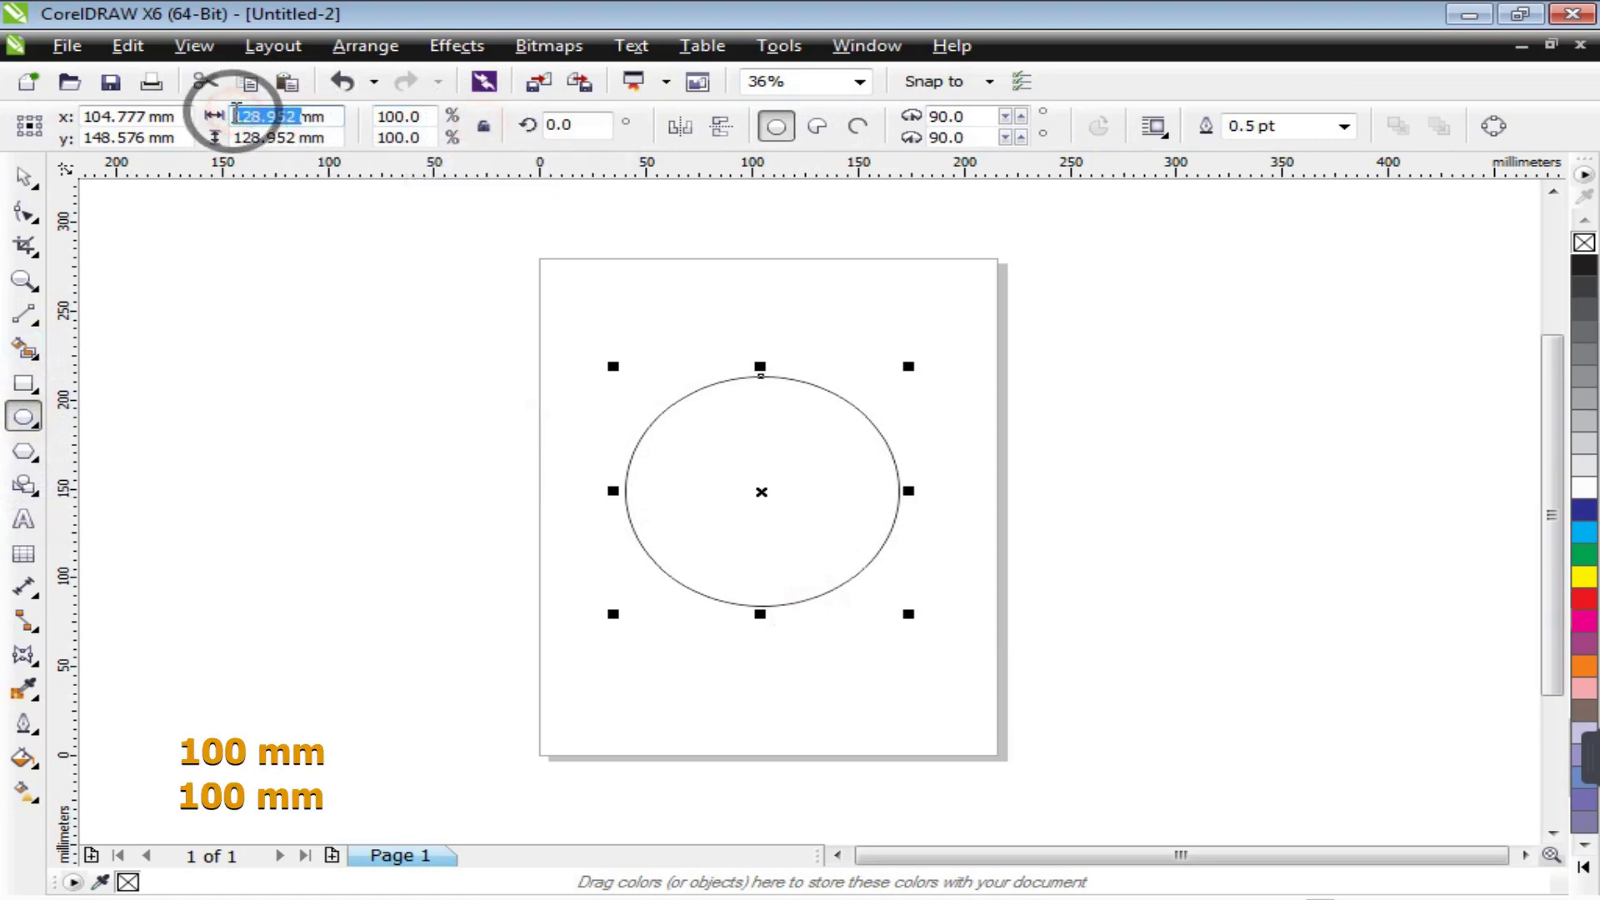
pyautogui.write('100')
pyautogui.press('Tab')
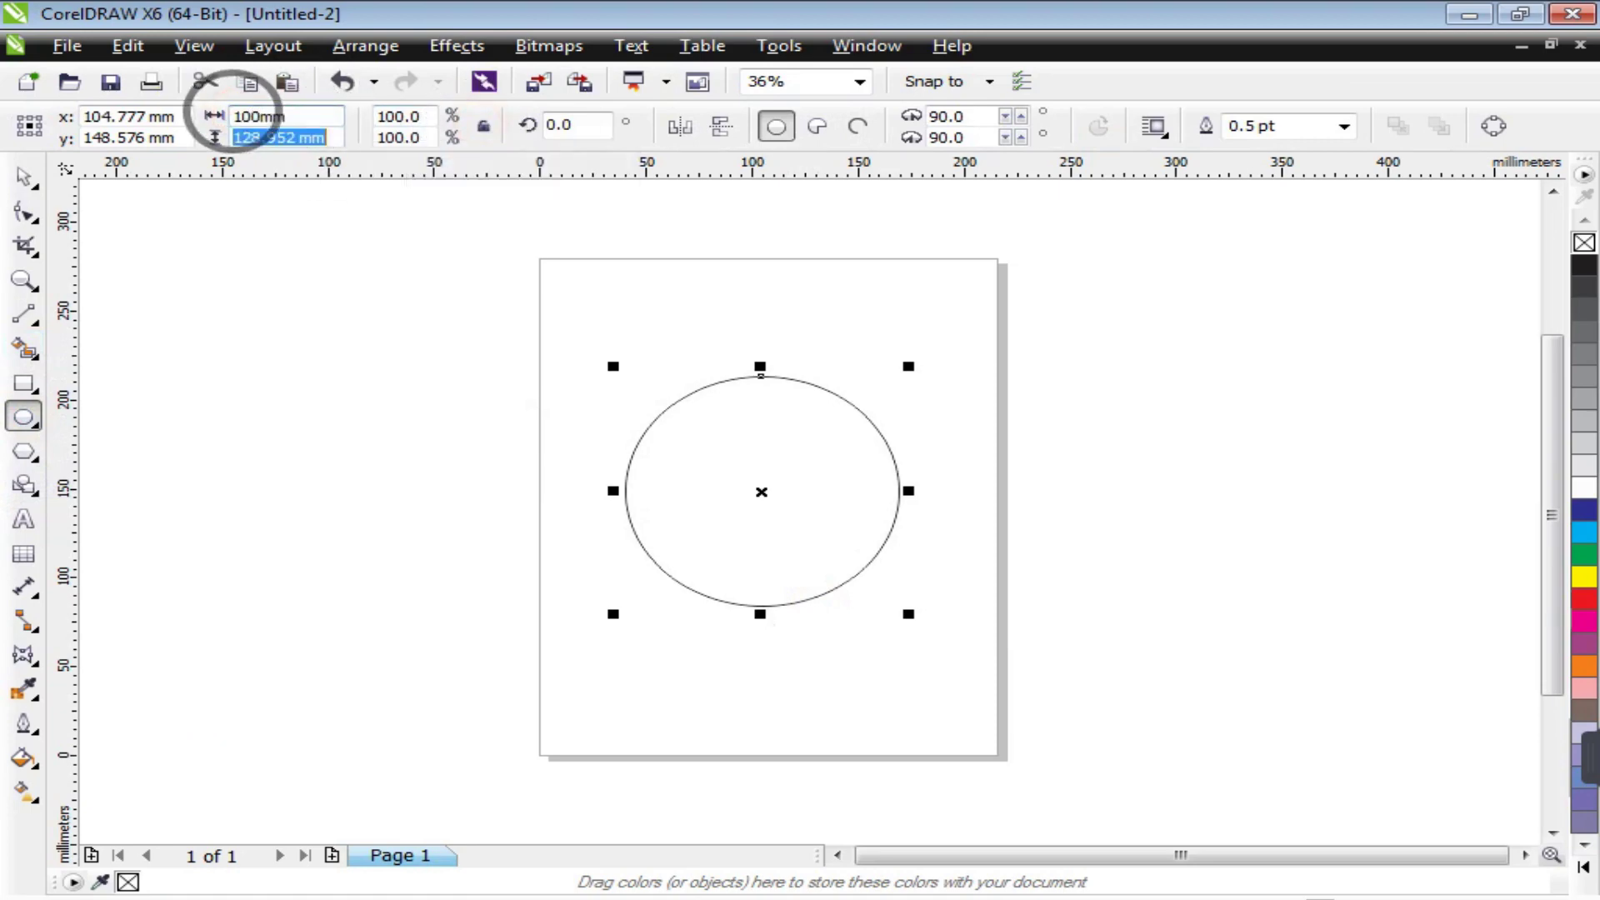
pyautogui.press('Return')
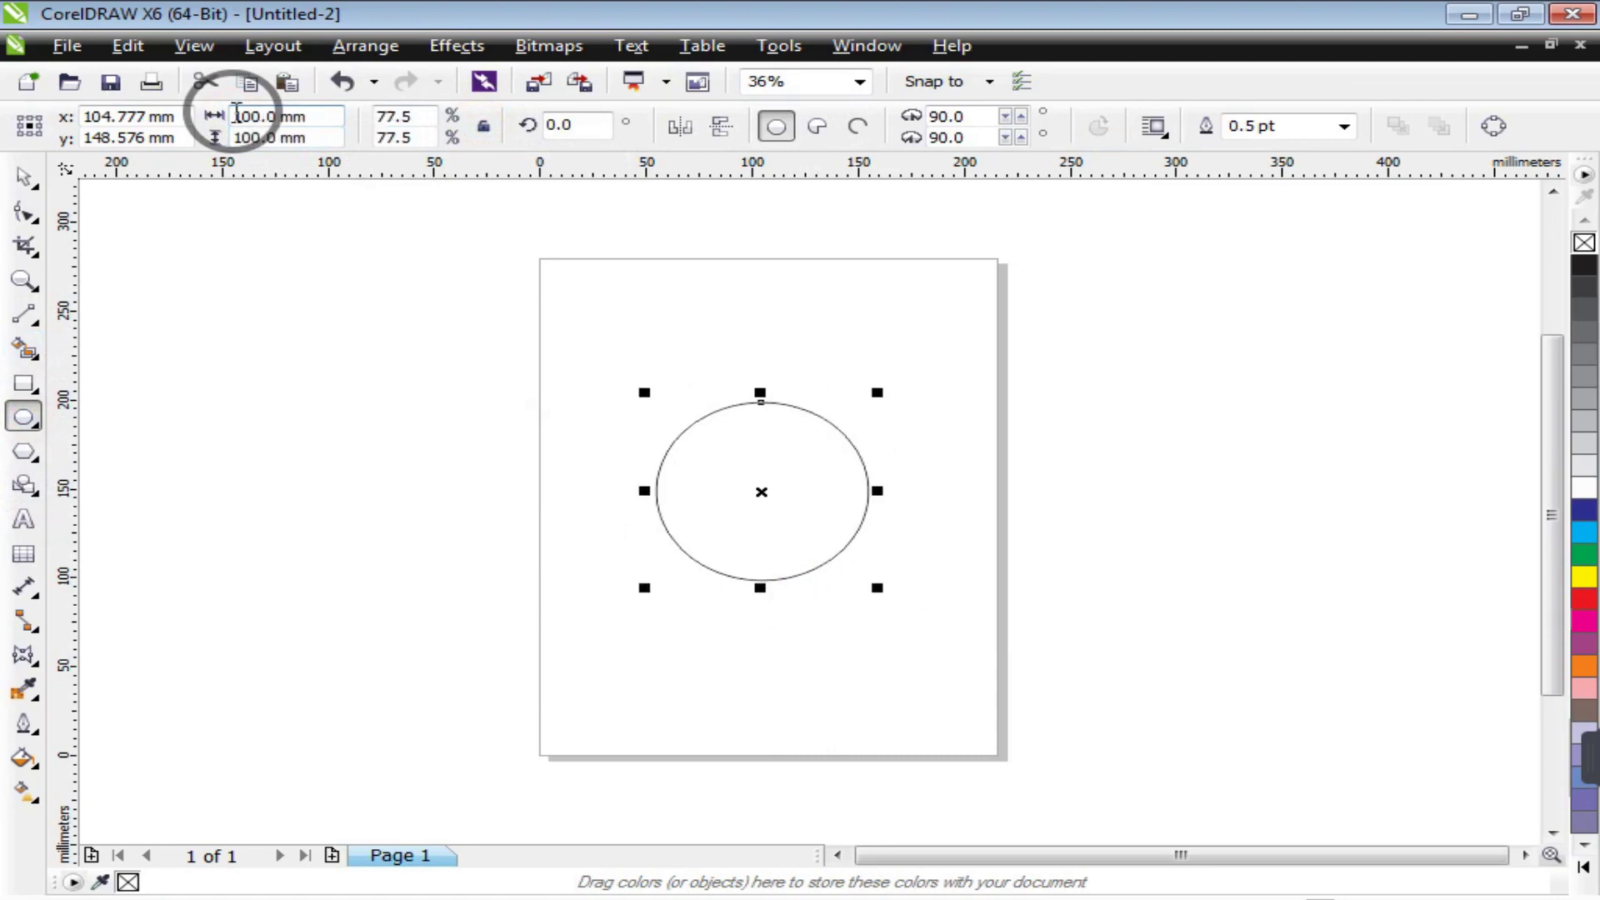
# Step: Duplicate the circle straight down so the copy's top quadrant snaps to the original circle's centre
pyautogui.click(23, 283)
pyautogui.moveTo(467, 333); pyautogui.dragTo(1130, 637)
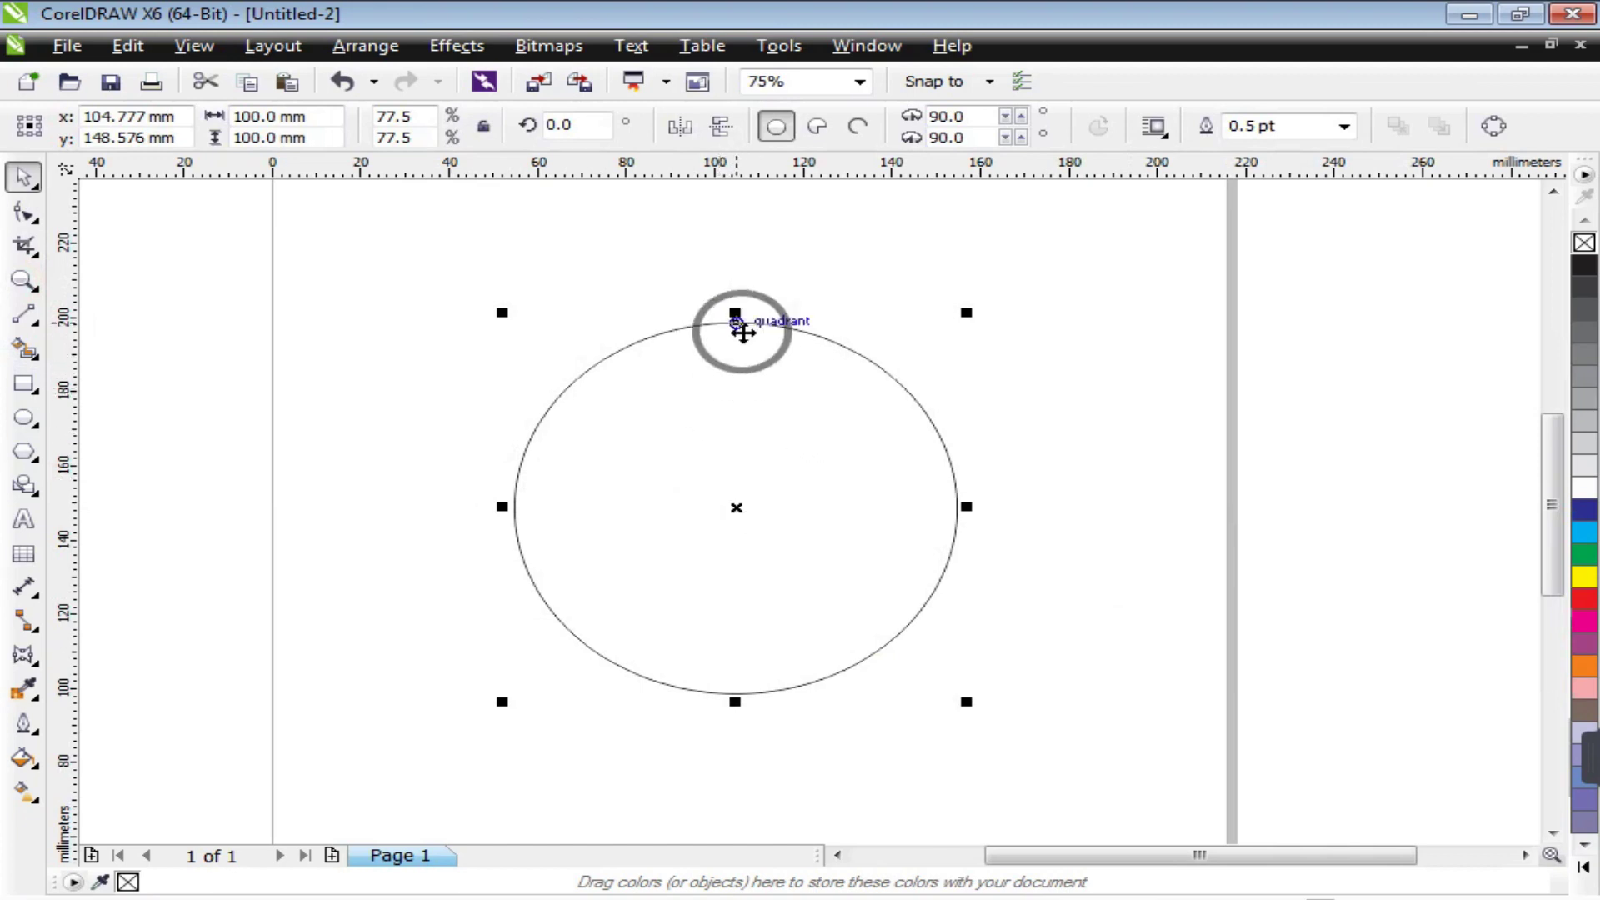
pyautogui.moveTo(734, 320); pyautogui.dragTo(735, 505)
# Step: Select both overlapping circles and create a lens-shaped object from their overlap with Intersect
pyautogui.scroll(-4, 511, 392)
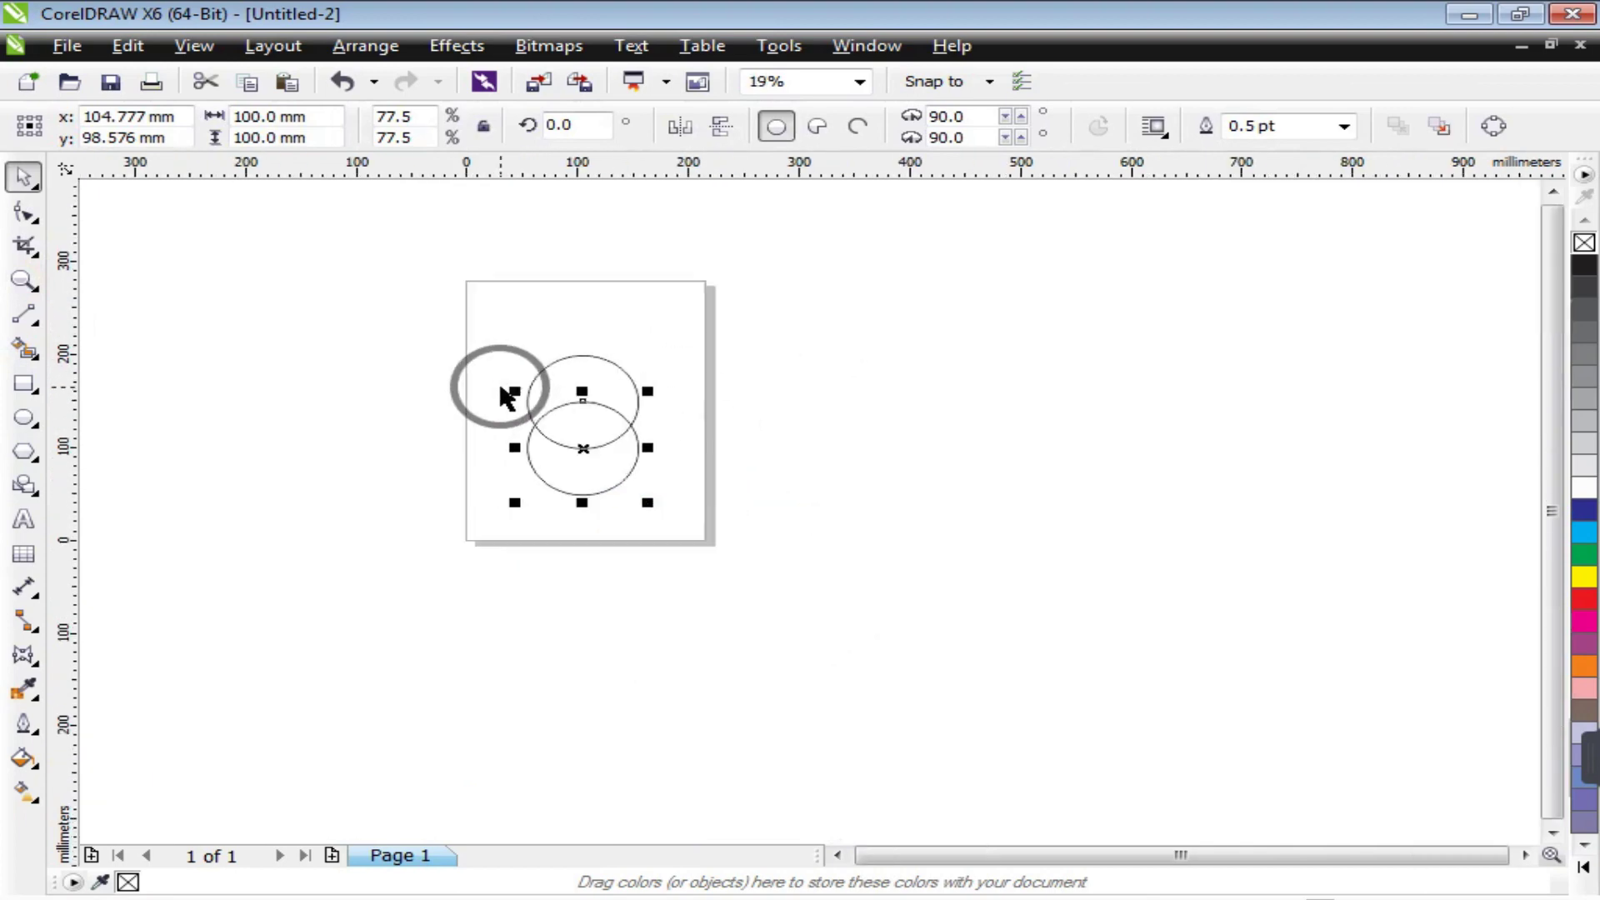
pyautogui.click(22, 282)
pyautogui.moveTo(433, 314); pyautogui.dragTo(664, 472)
pyautogui.moveTo(904, 296); pyautogui.dragTo(382, 742)
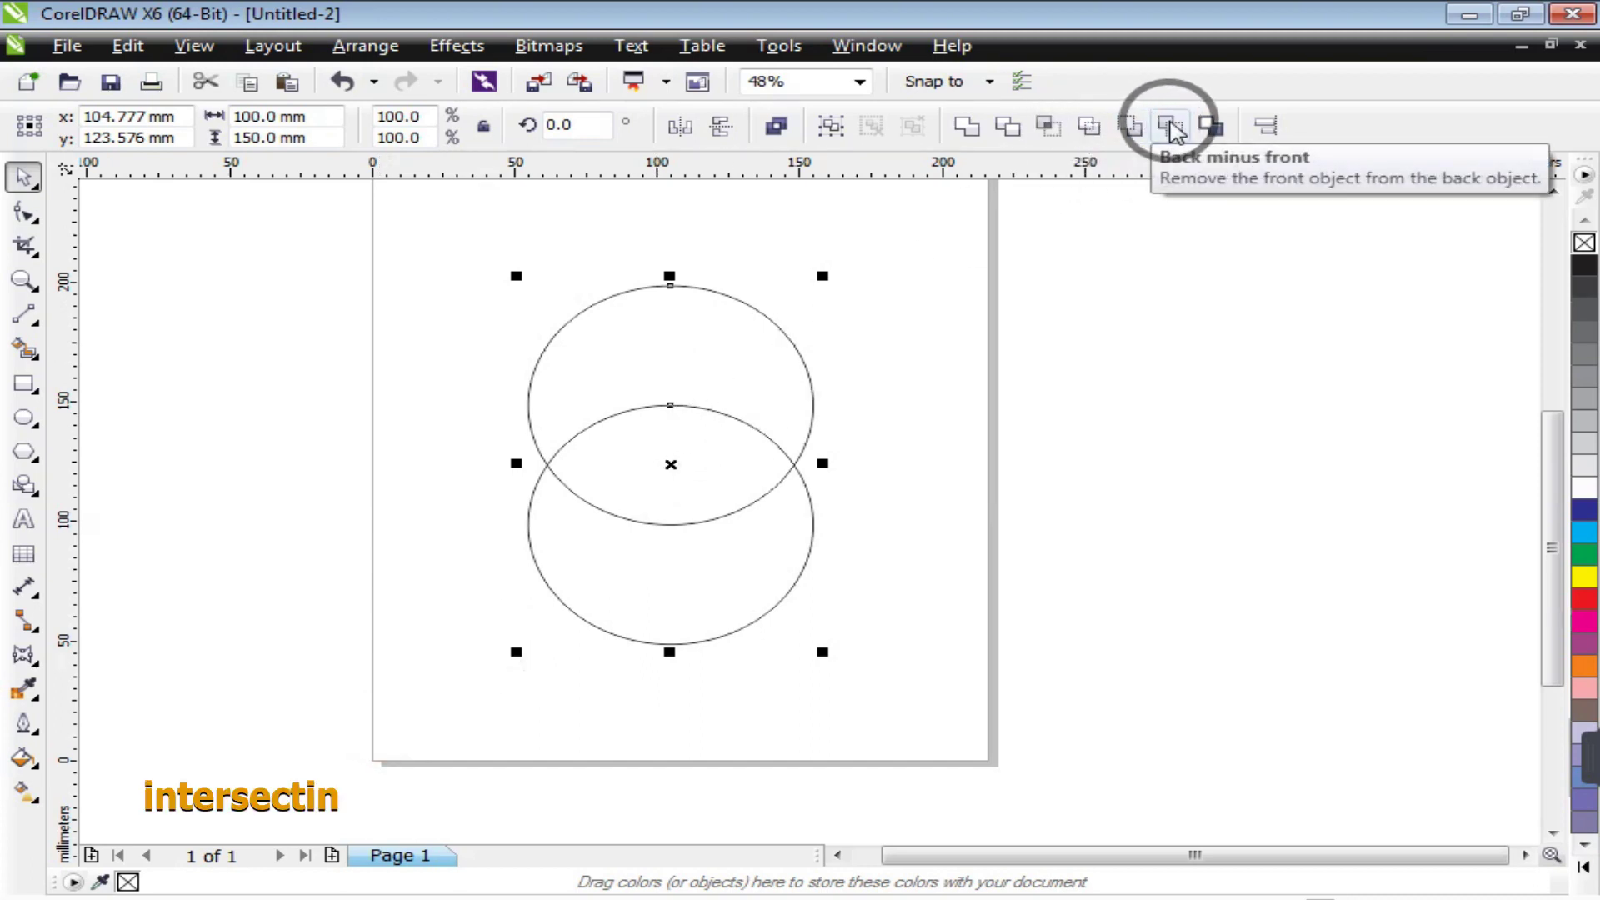
pyautogui.click(1048, 127)
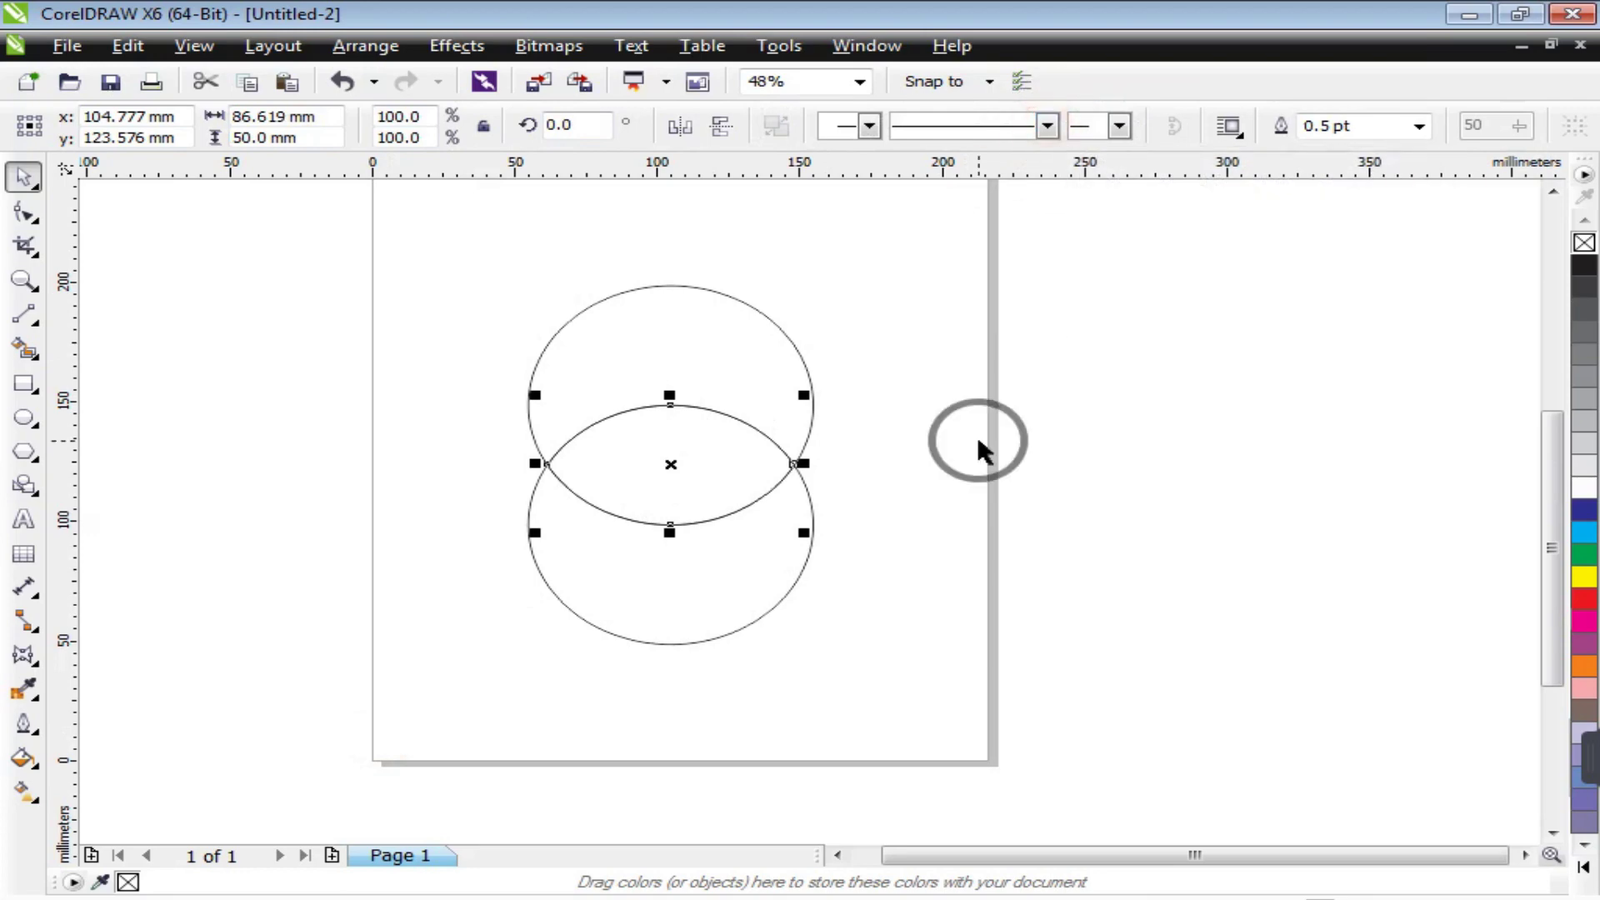
# Step: Move the horizontal lens shape clear of the two large circles to check it, and undo the move
pyautogui.click(656, 463)
pyautogui.click(814, 419)
pyautogui.click(668, 440)
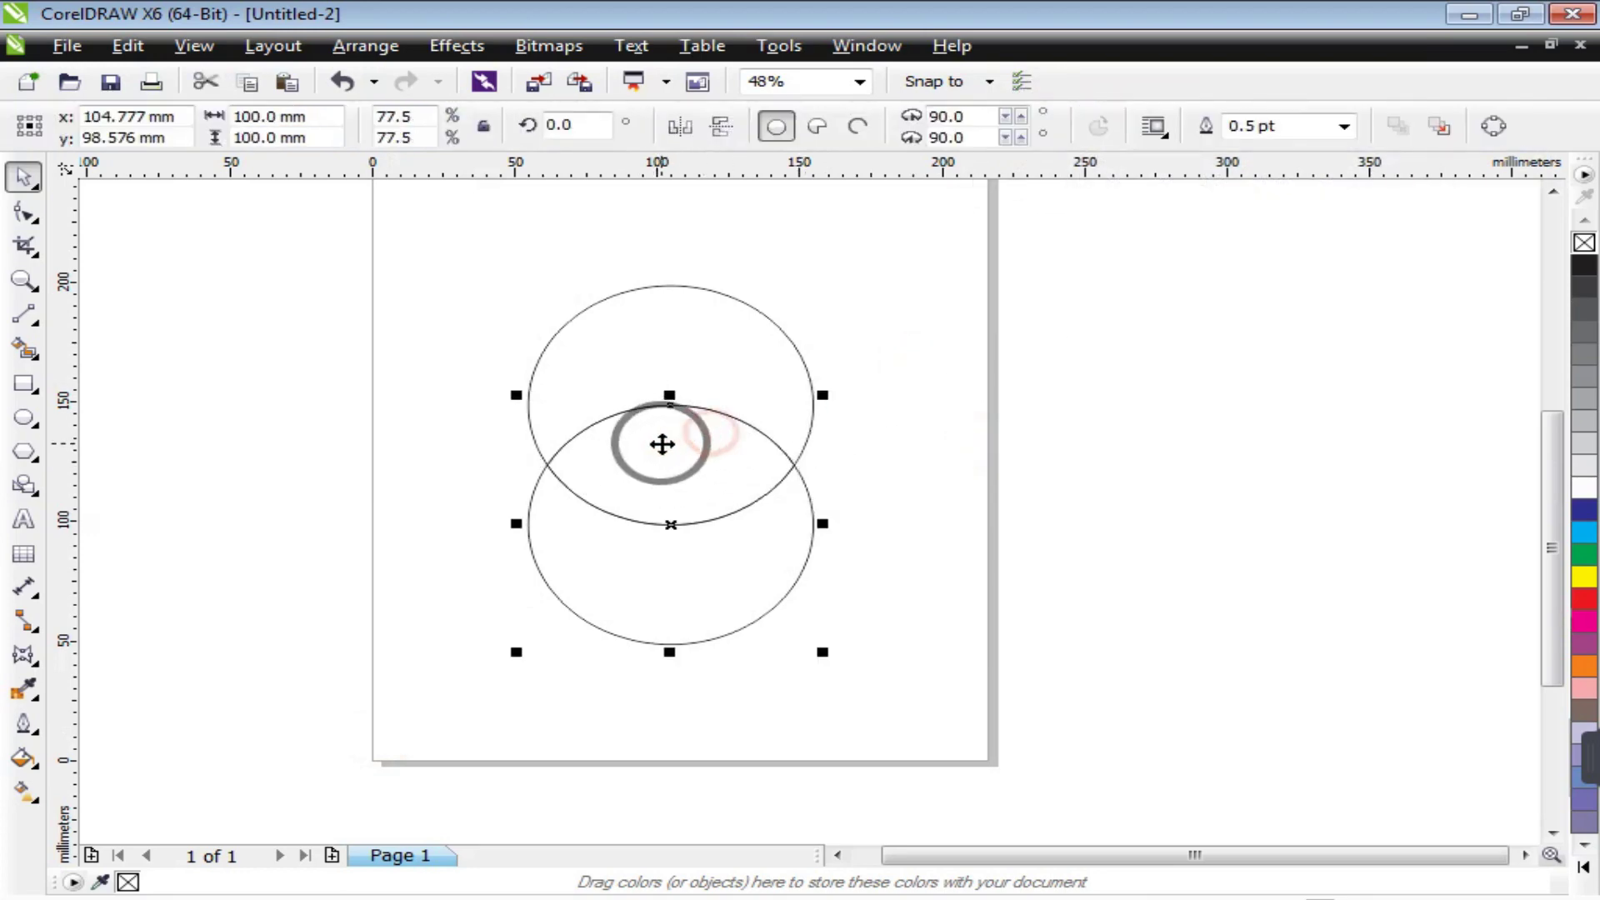
pyautogui.moveTo(971, 333); pyautogui.dragTo(423, 544)
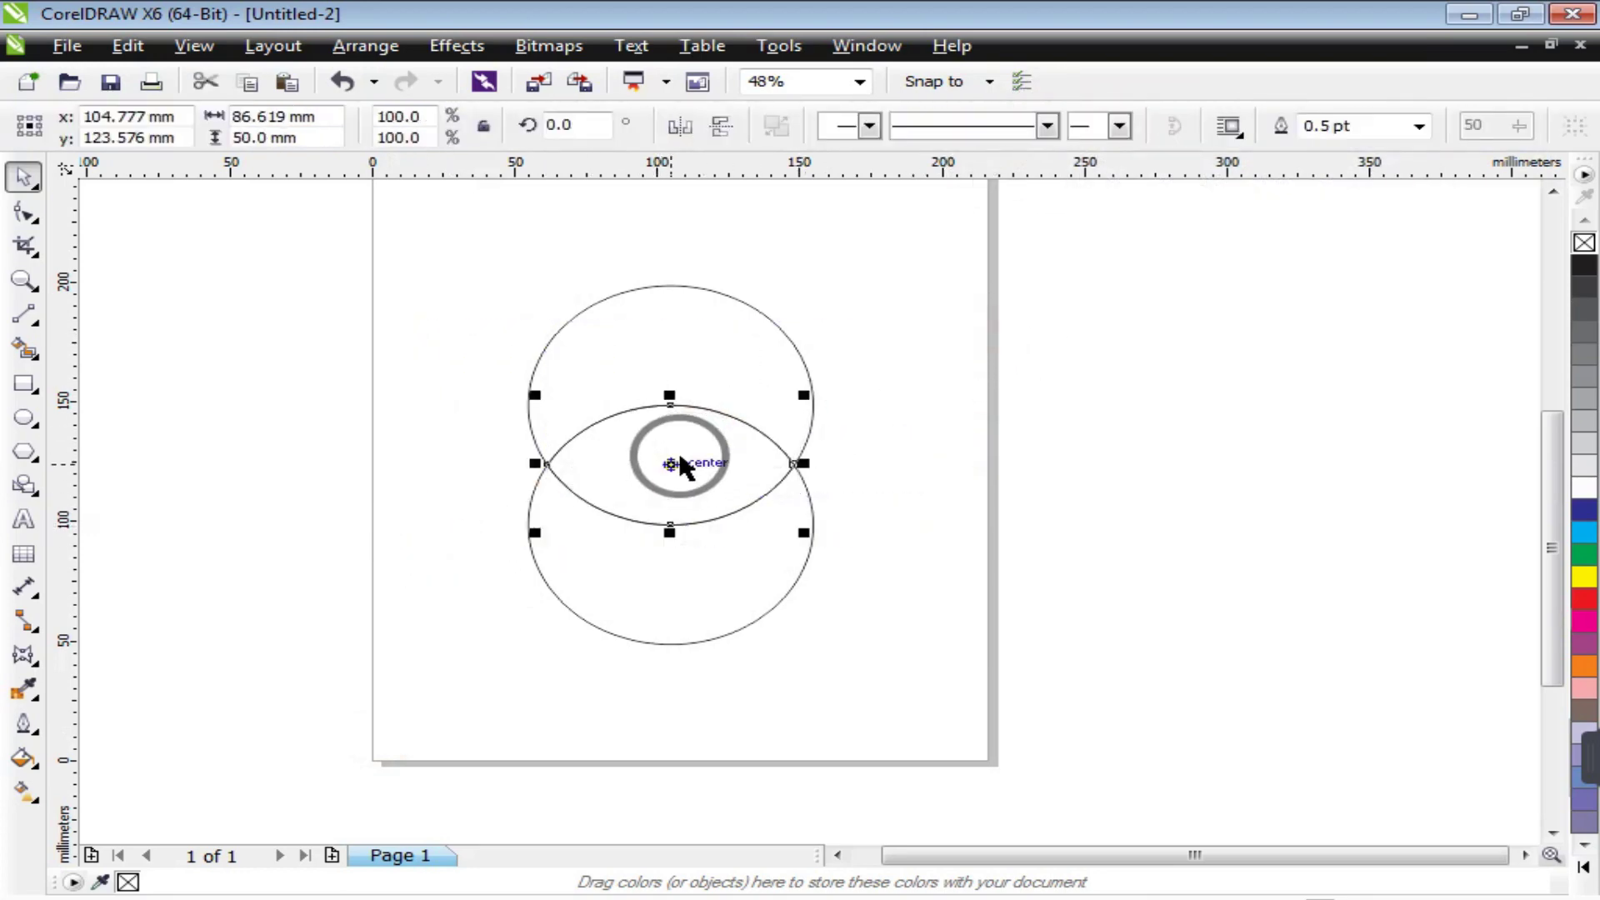
pyautogui.moveTo(671, 461); pyautogui.dragTo(997, 461)
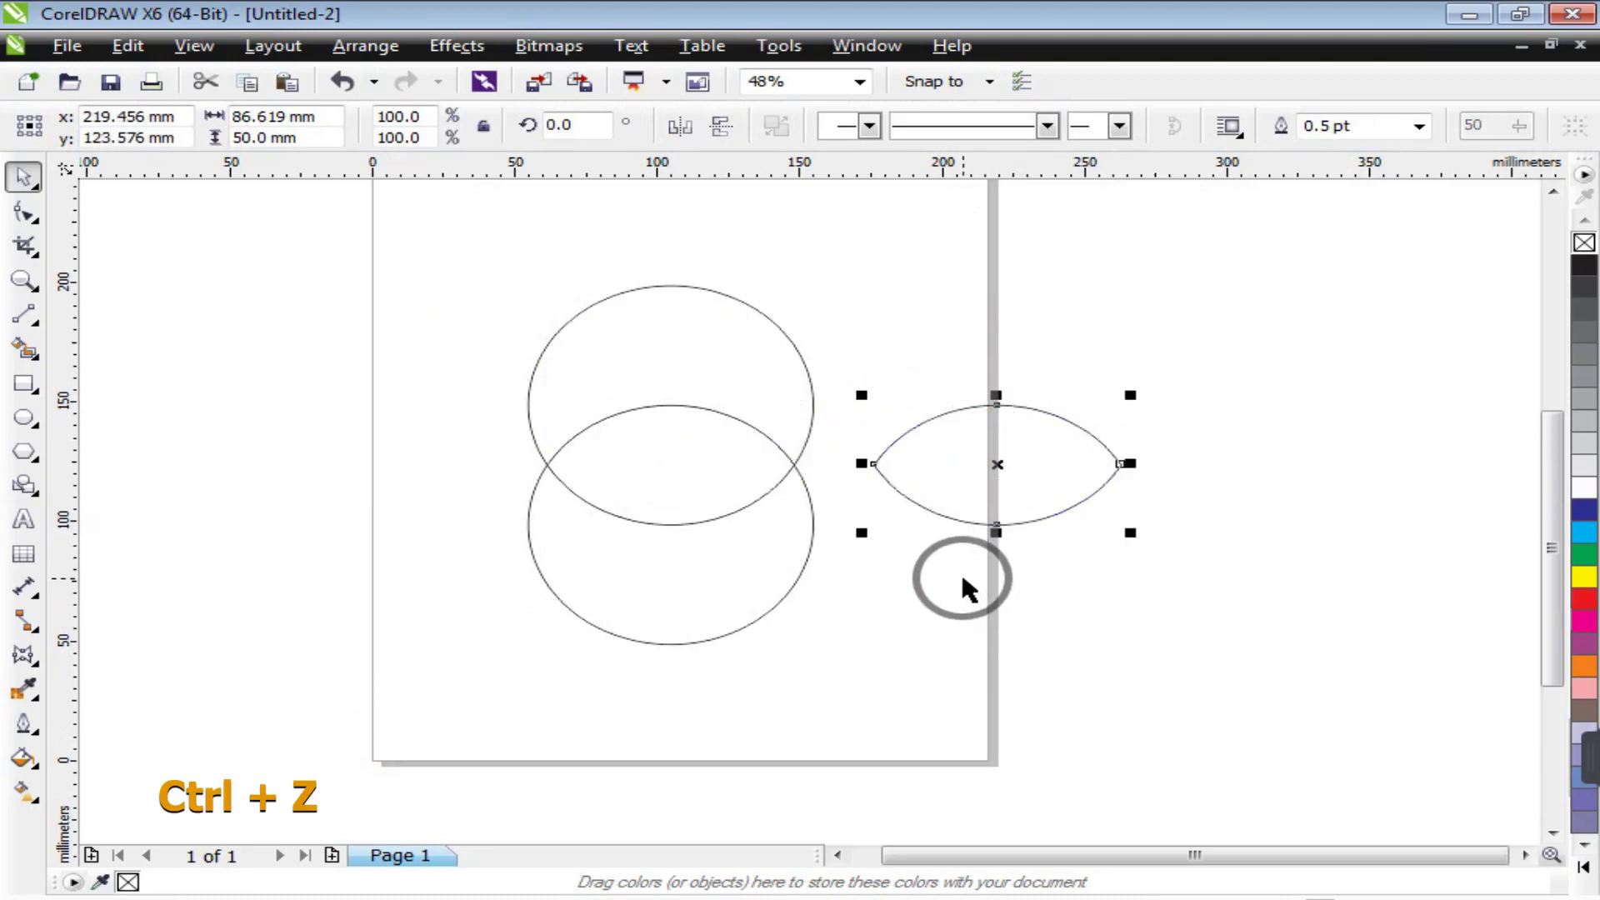
pyautogui.hotkey('ctrl', 'z')
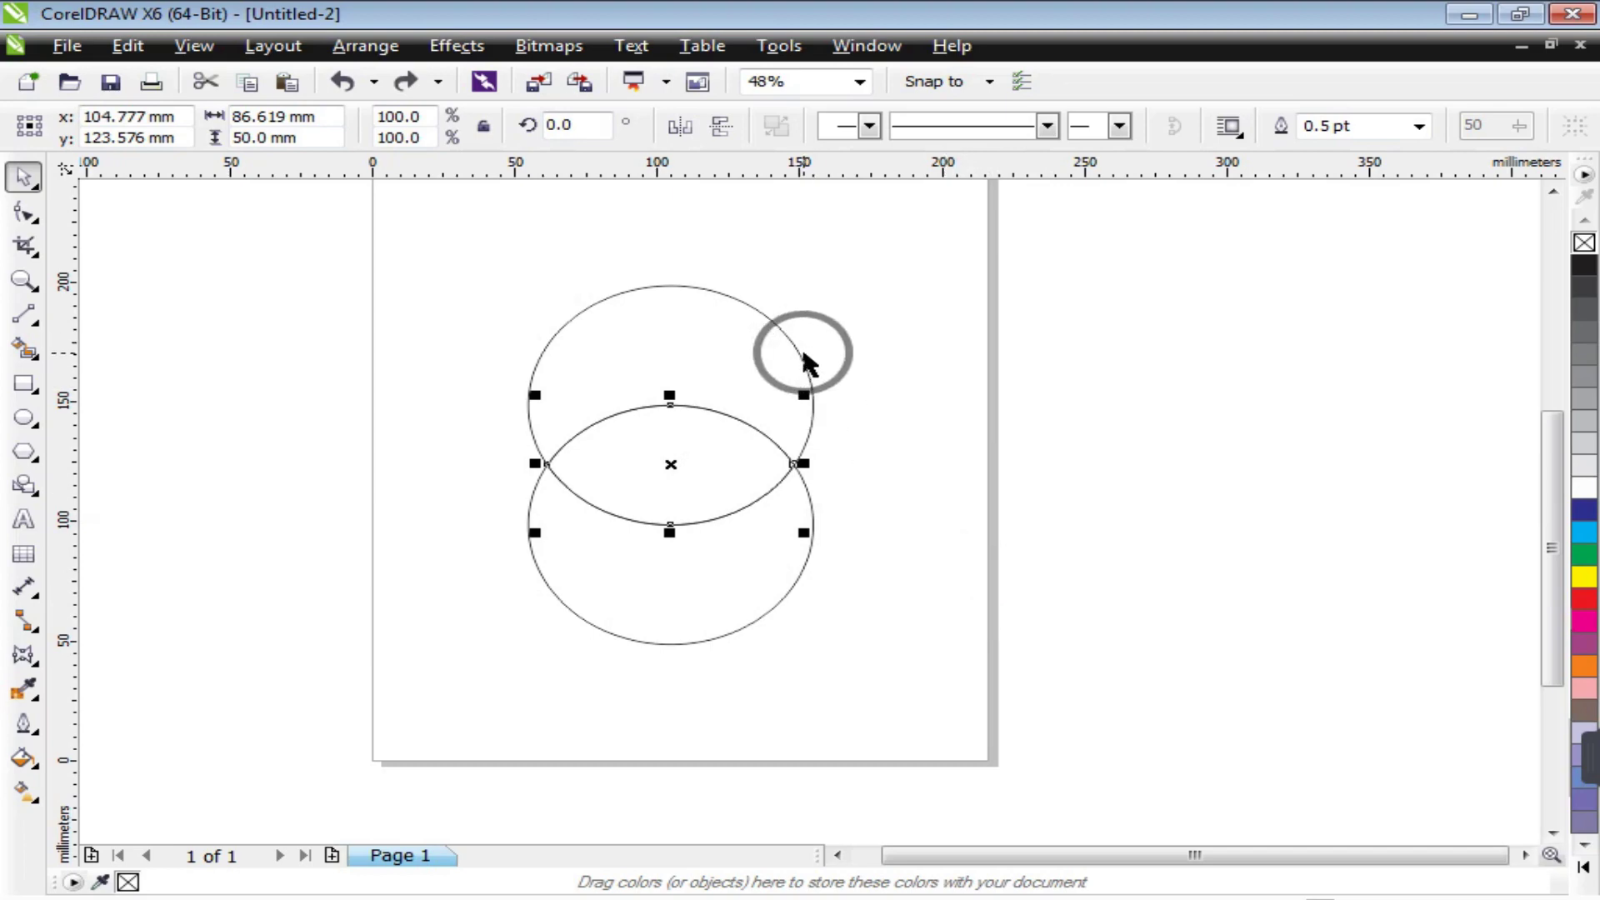
# Step: Group the two large circles without the lens shape and rotate the group by 90 degrees
pyautogui.click(804, 355)
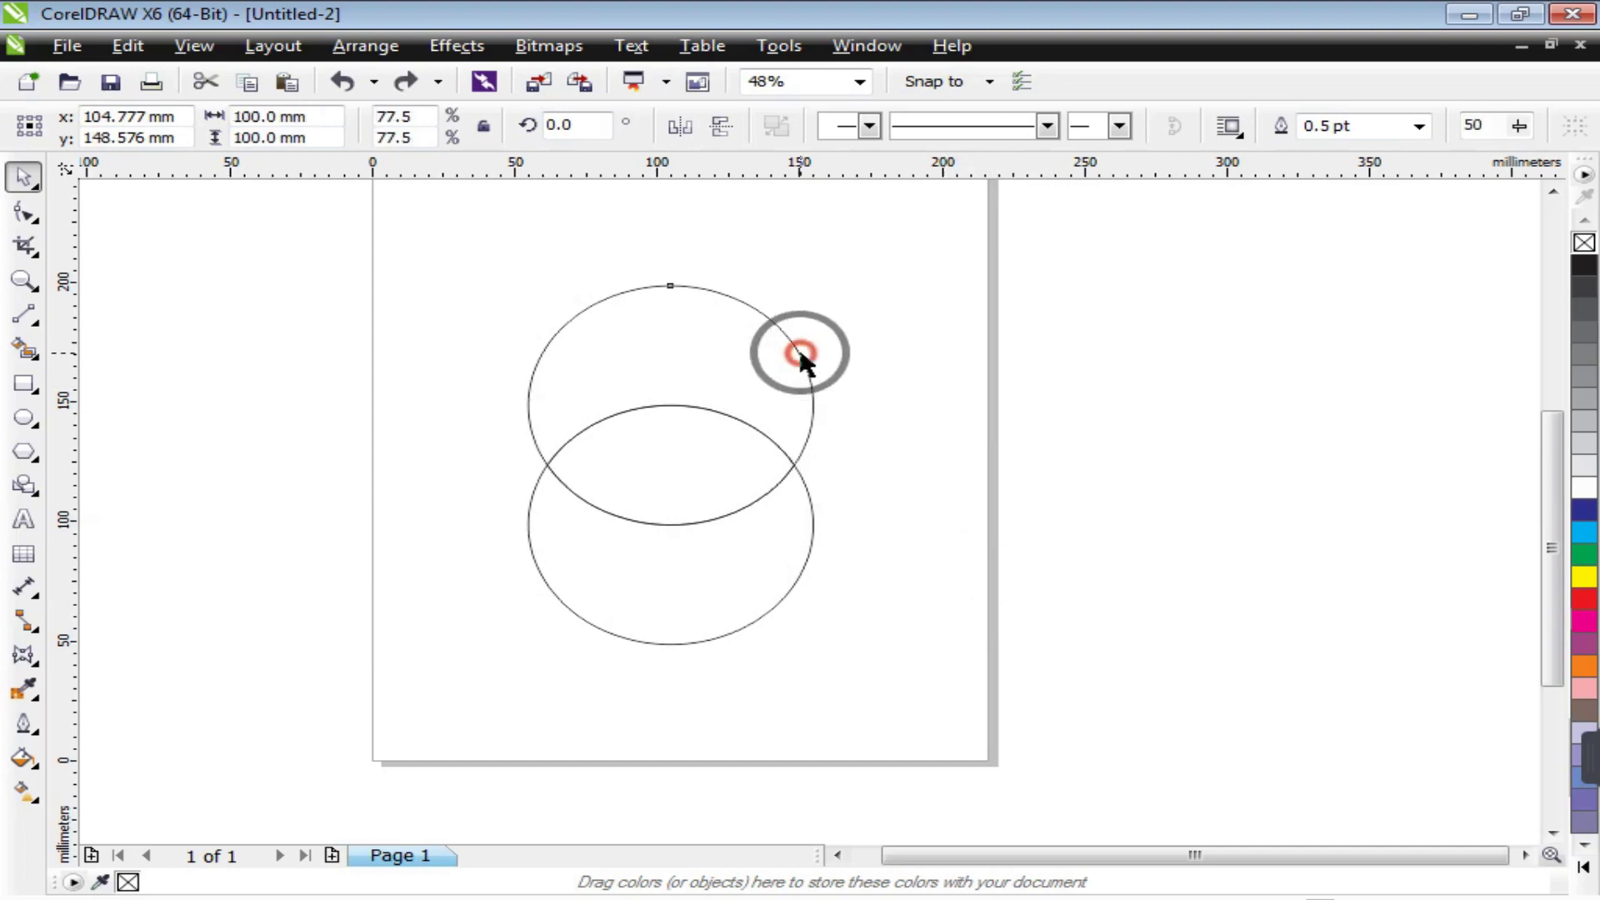
pyautogui.keyDown('shift'); pyautogui.click(785, 593); pyautogui.keyUp('shift')
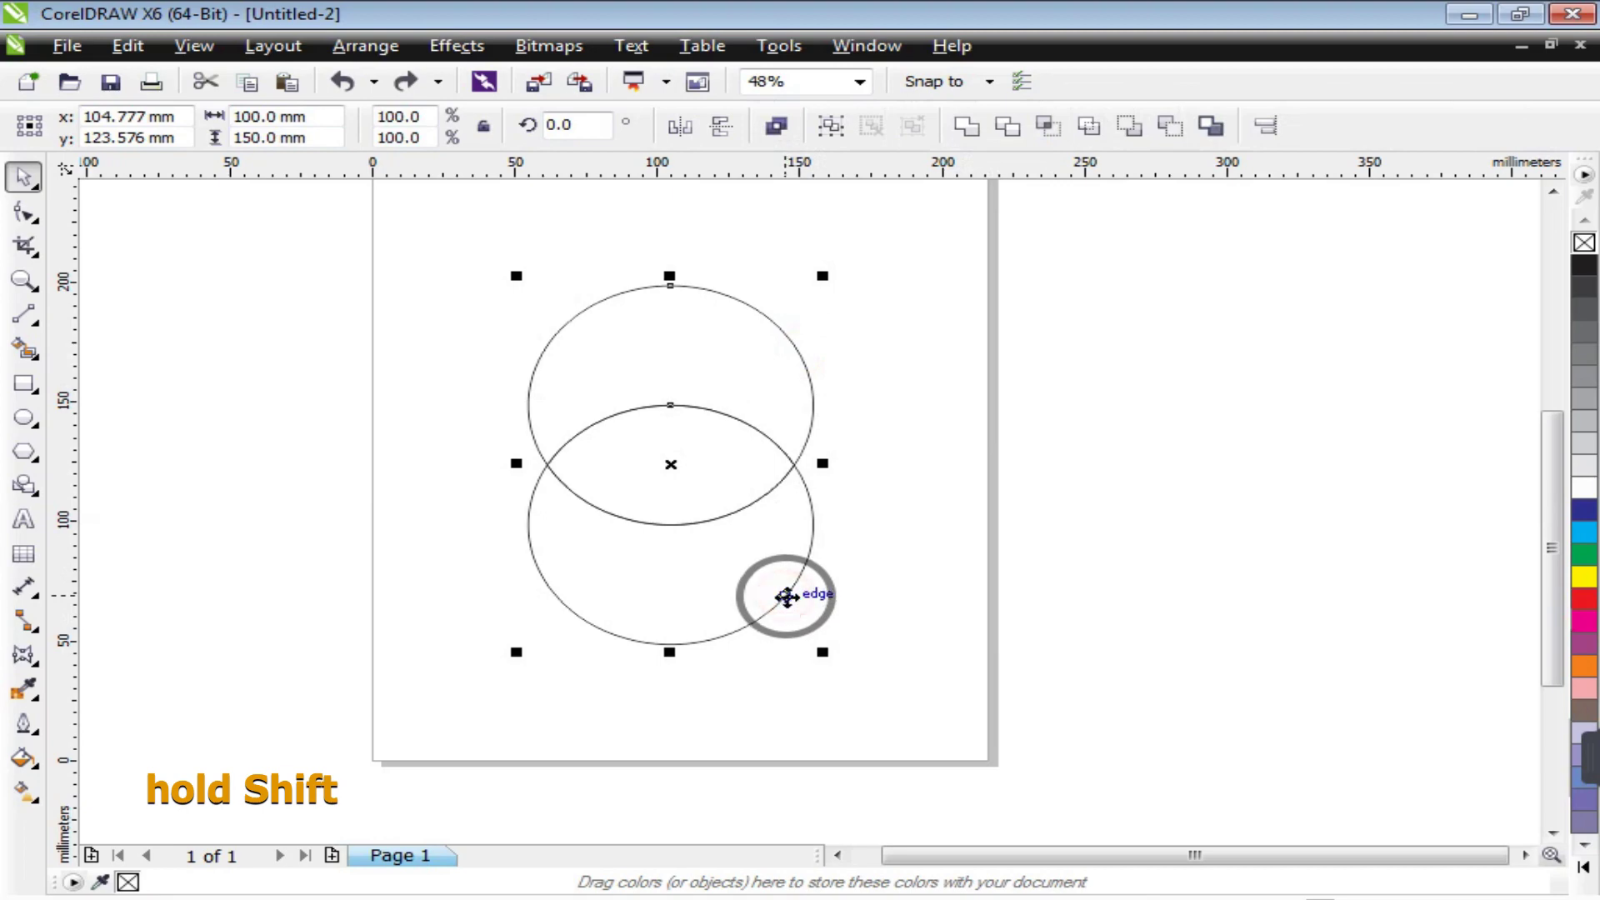
pyautogui.click(831, 126)
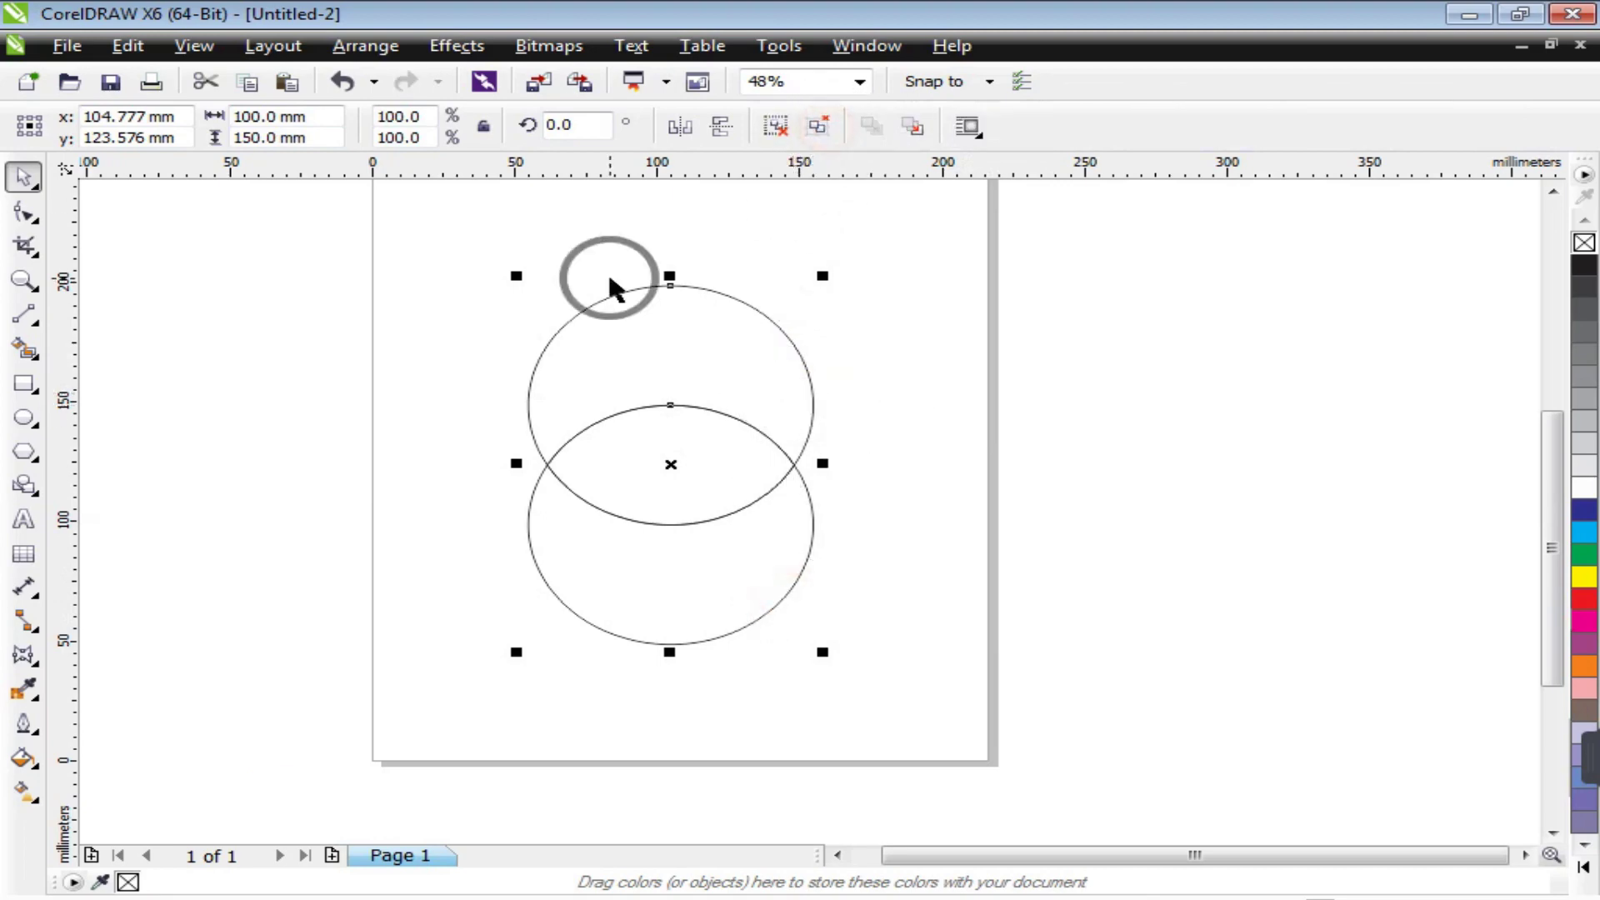
pyautogui.click(520, 129)
pyautogui.write('9')
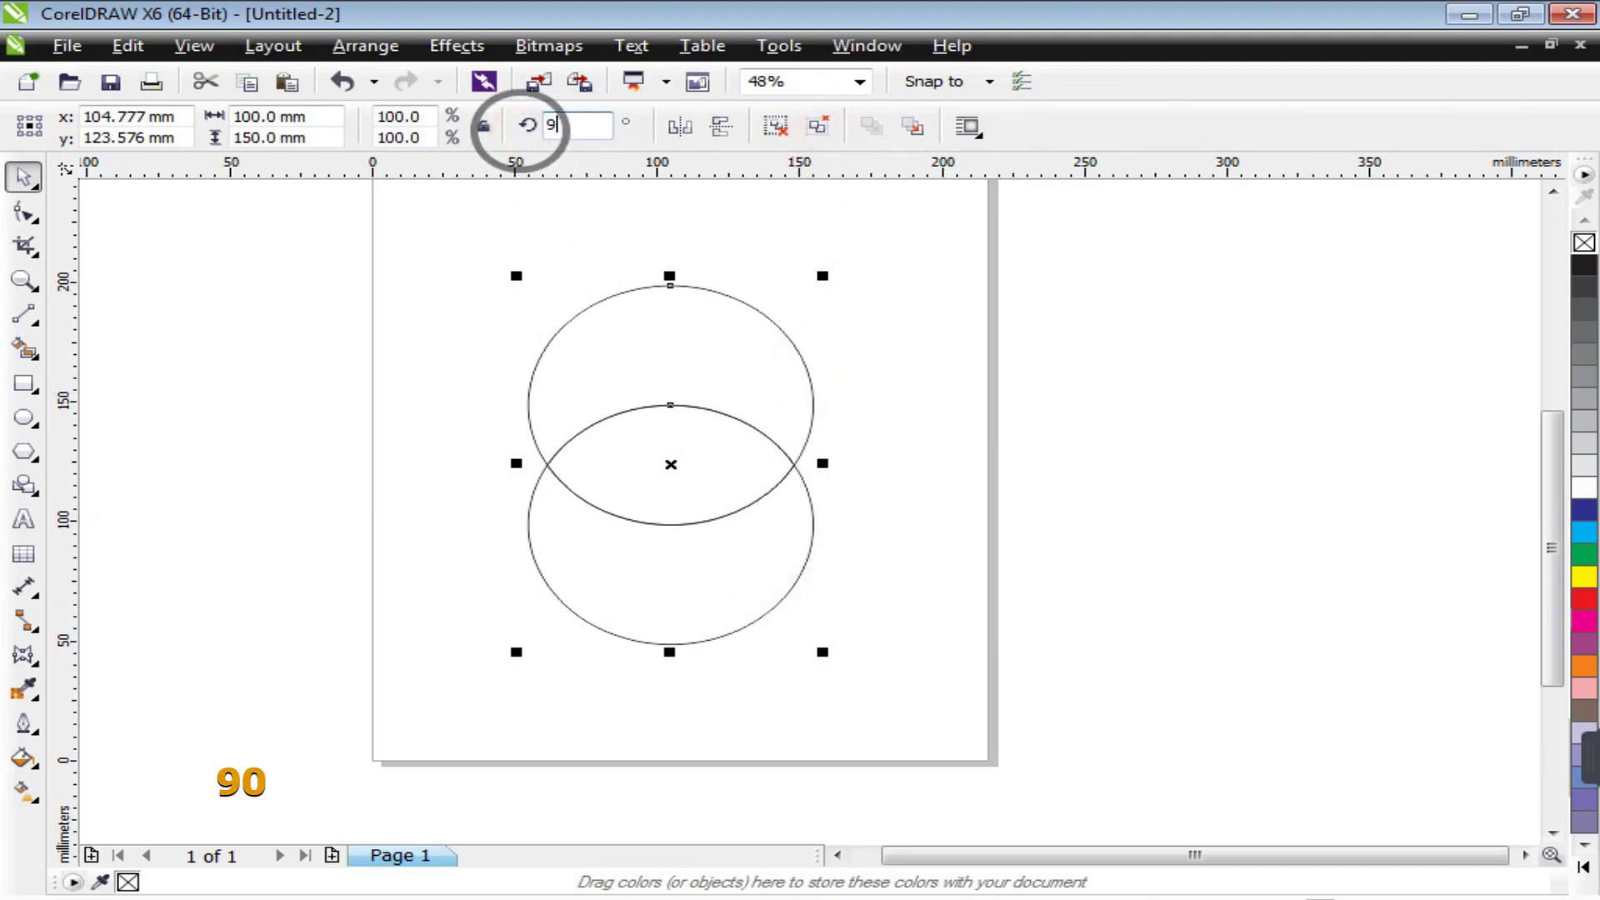
pyautogui.write('0')
pyautogui.press('Return')
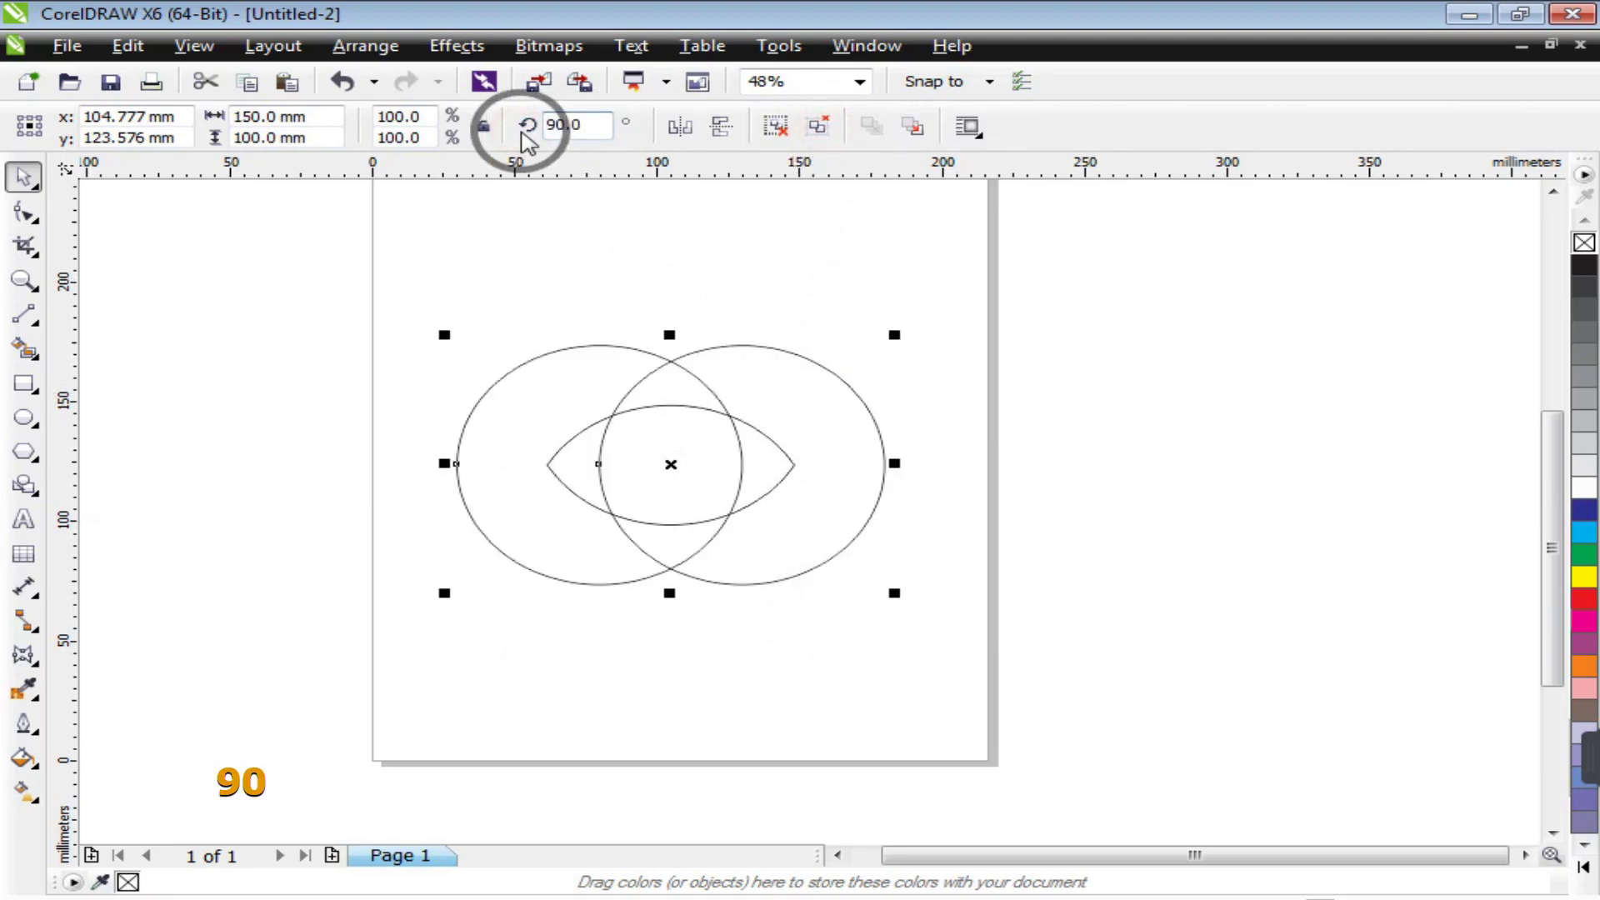
# Step: Lock the proportions of the grouped circles and scale the group down to a height of 40 mm, inside the lens shape
pyautogui.click(820, 691)
pyautogui.click(712, 543)
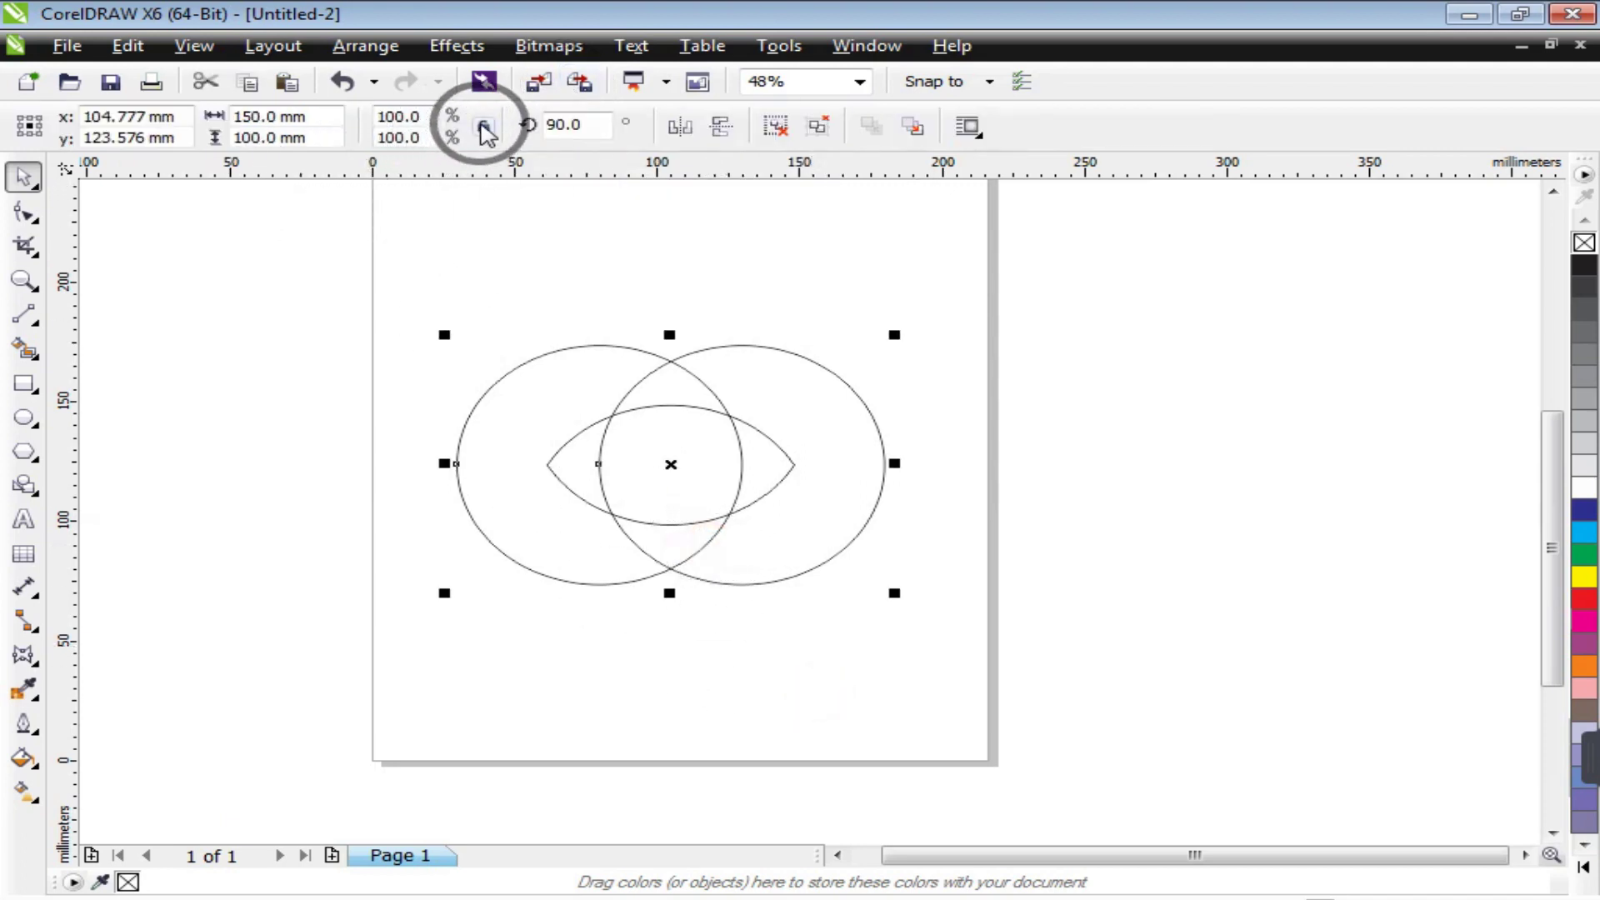
pyautogui.click(484, 125)
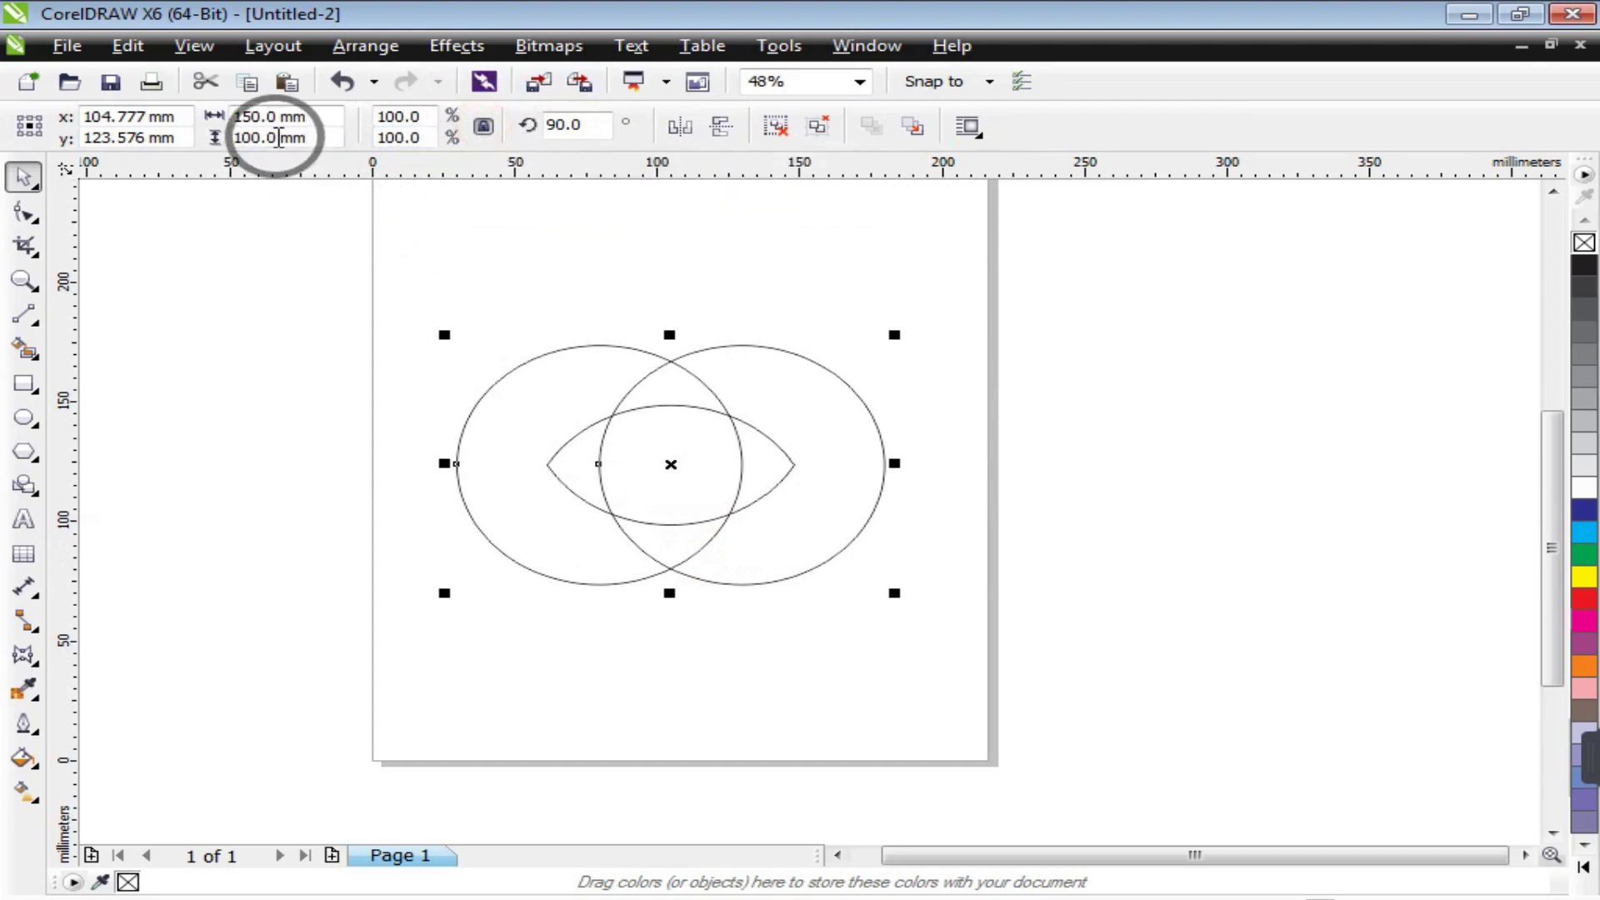
pyautogui.click(215, 138)
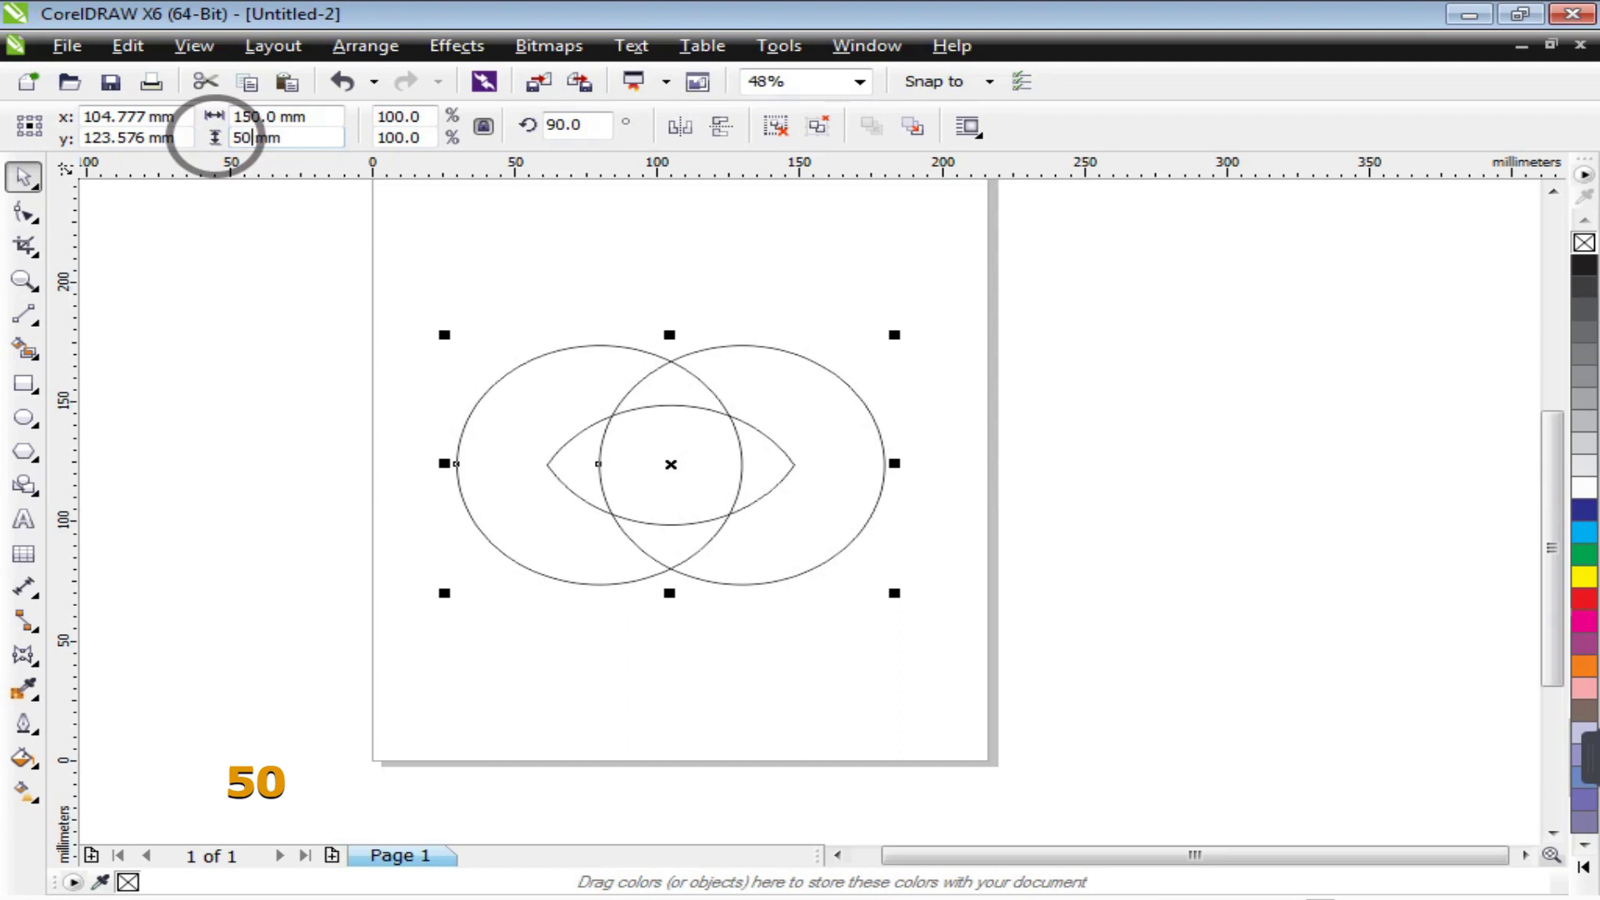
pyautogui.write('50')
pyautogui.press('Return')
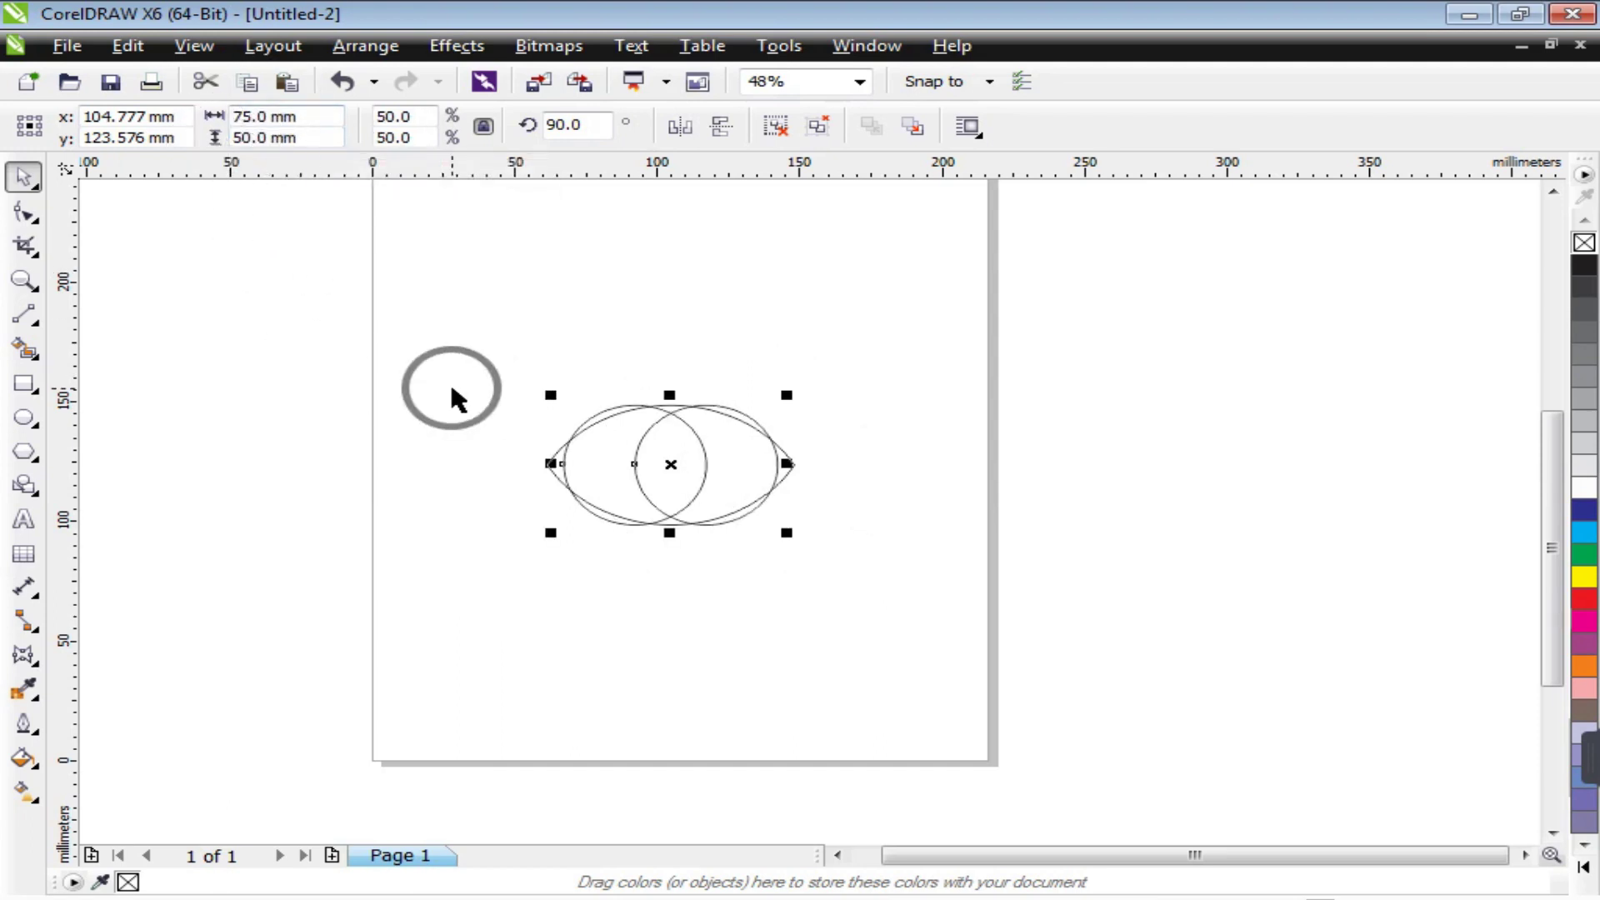
pyautogui.click(234, 135)
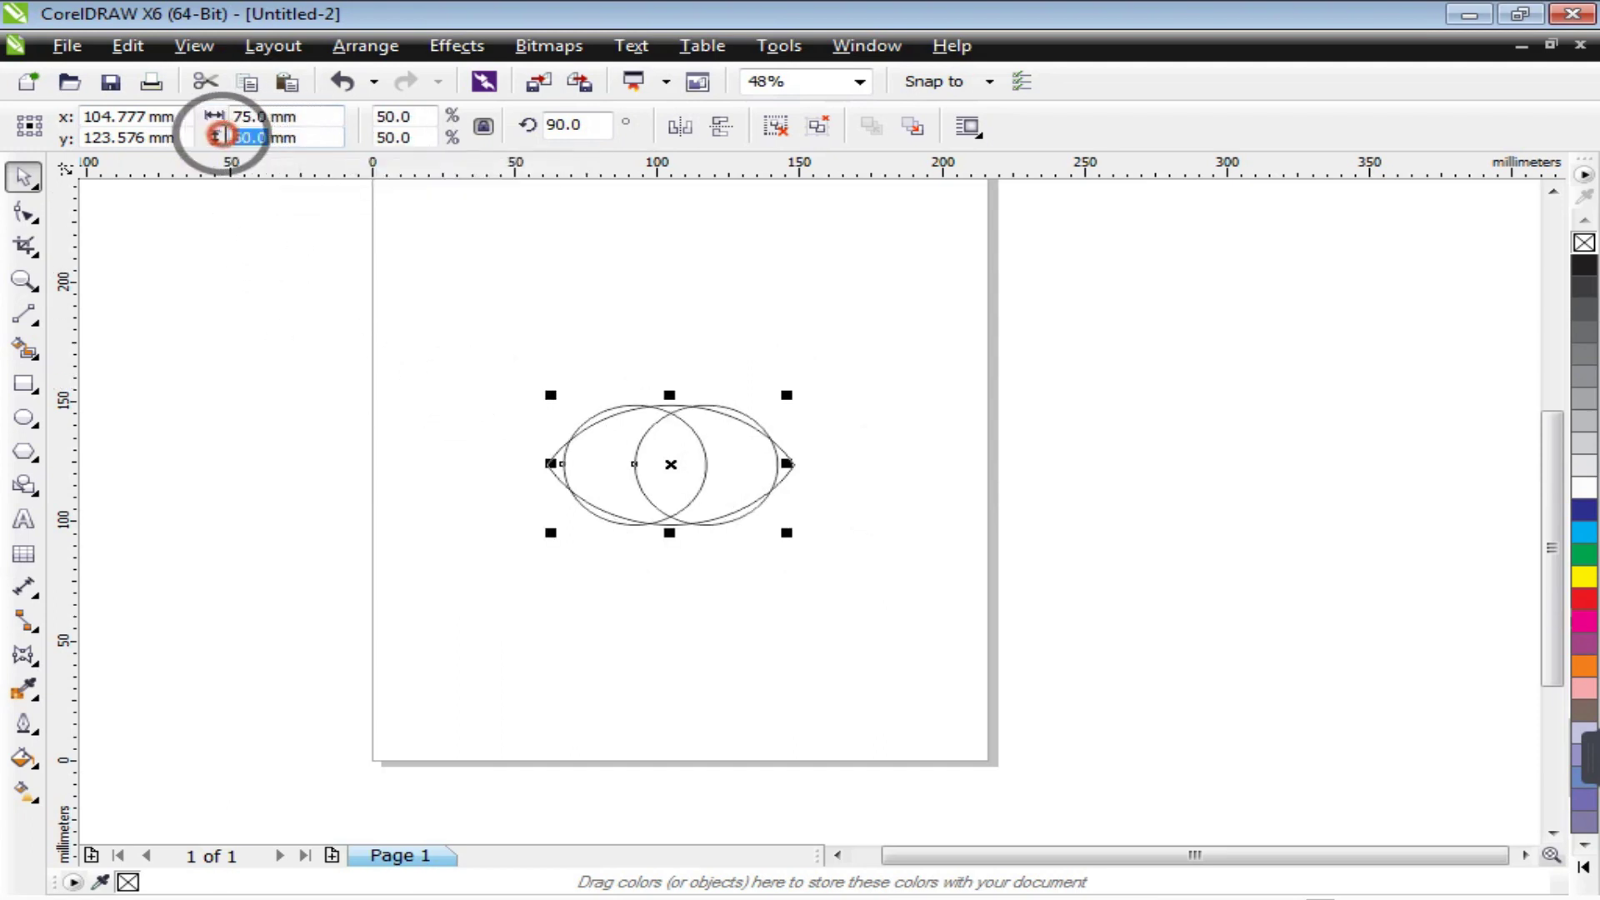
pyautogui.write('45')
pyautogui.press('Return')
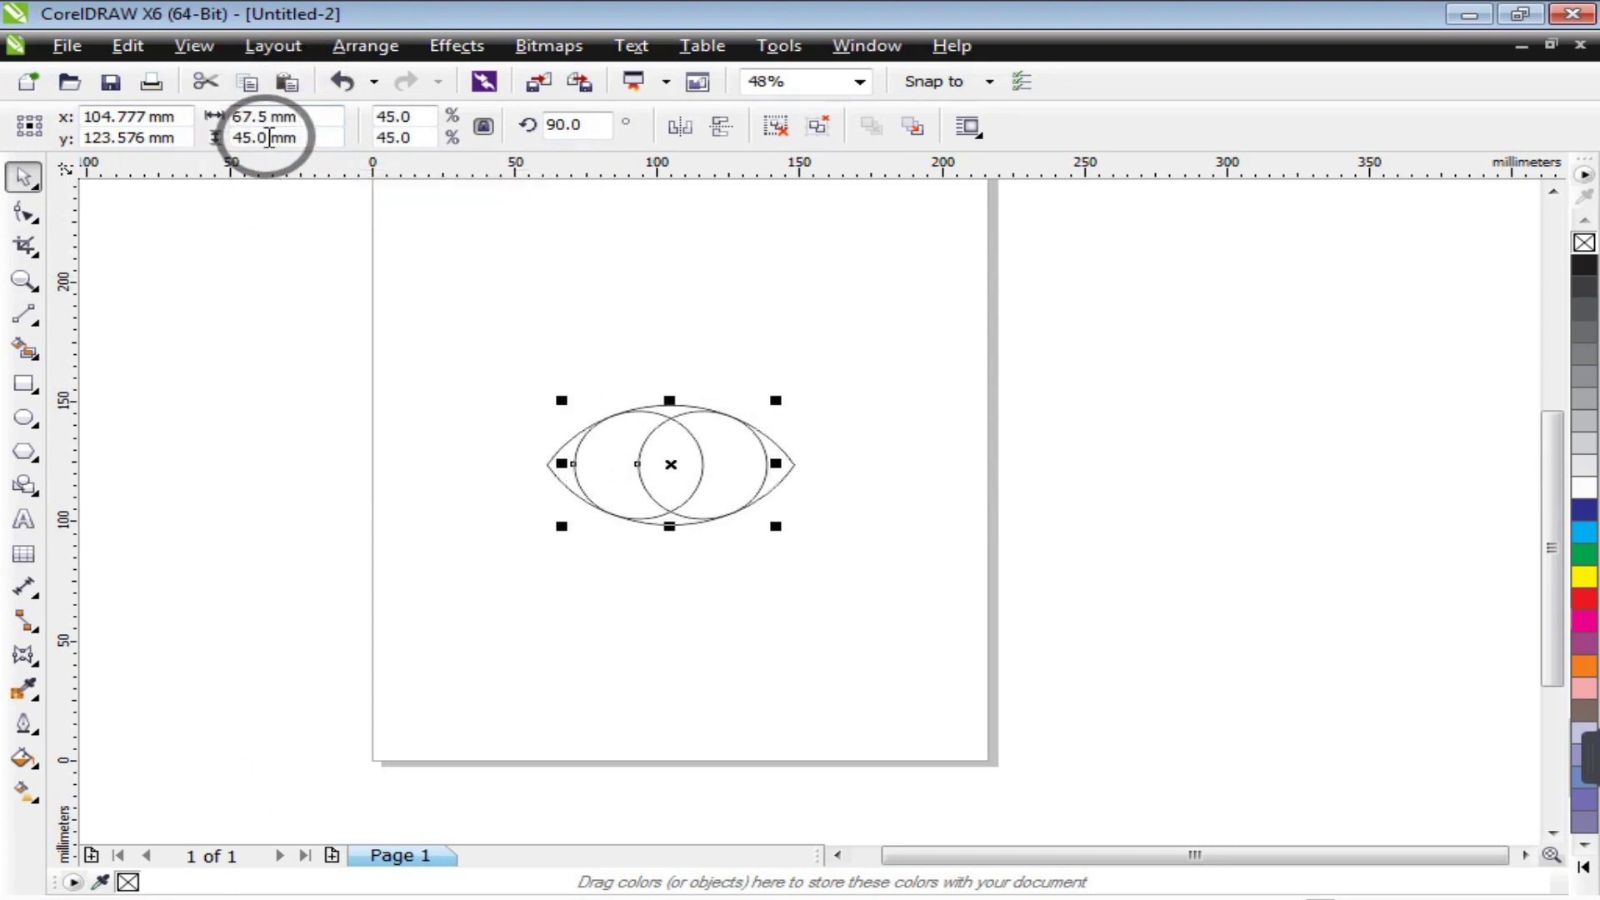
pyautogui.moveTo(269, 138); pyautogui.dragTo(194, 137)
pyautogui.press('Return')
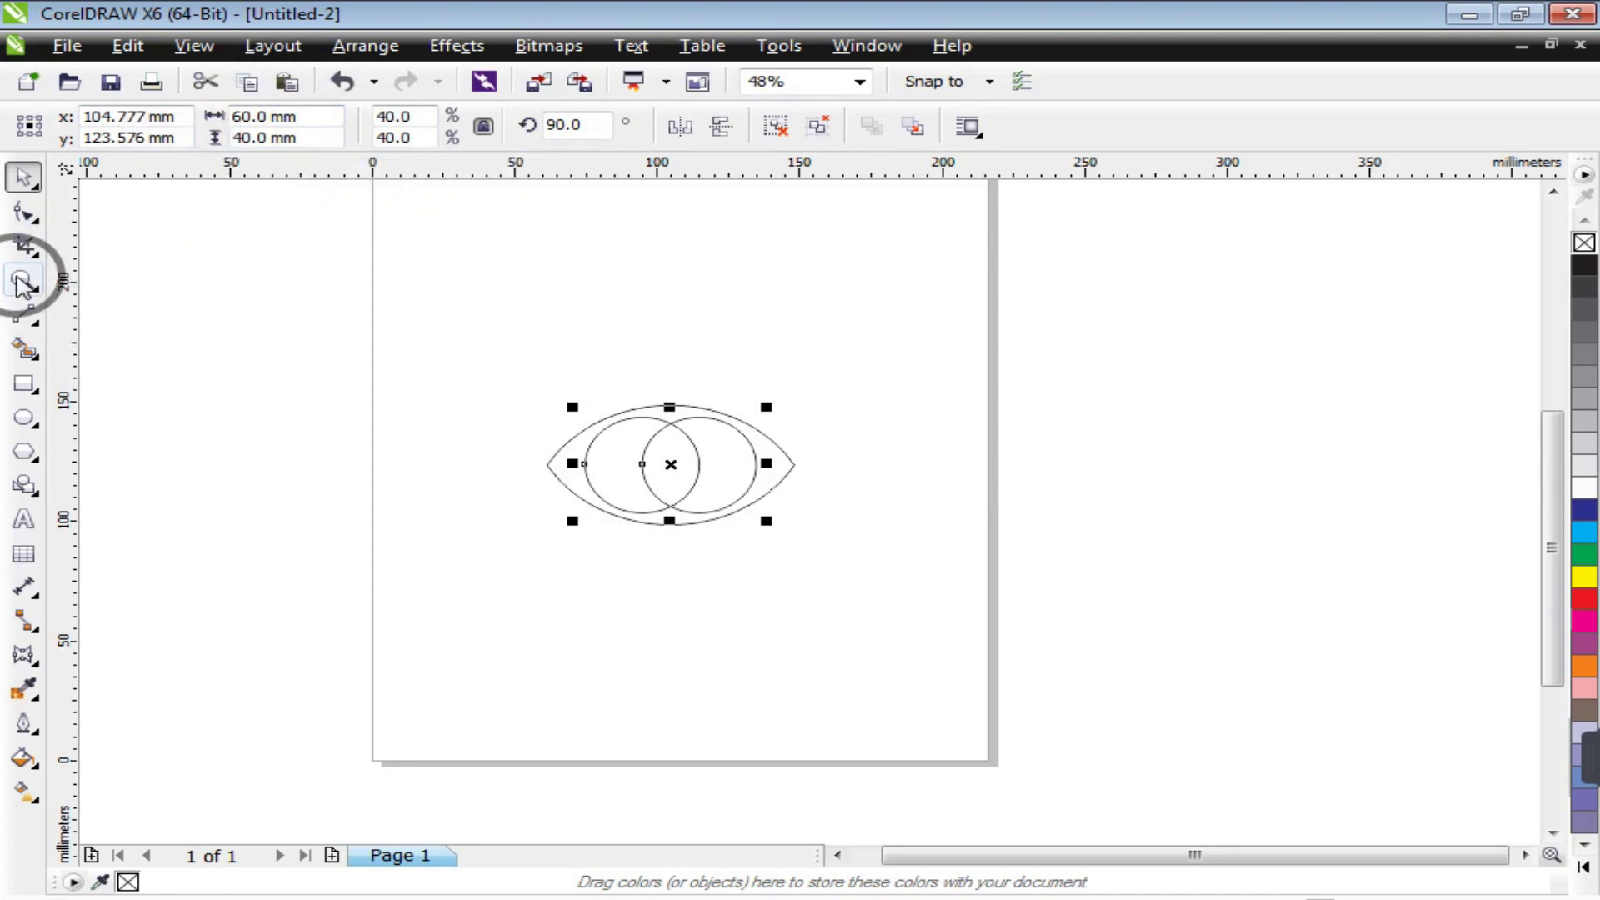
# Step: Ungroup the two small circles and create a vertical lens shape from their overlap with Intersect
pyautogui.click(22, 283)
pyautogui.moveTo(450, 353); pyautogui.dragTo(886, 573)
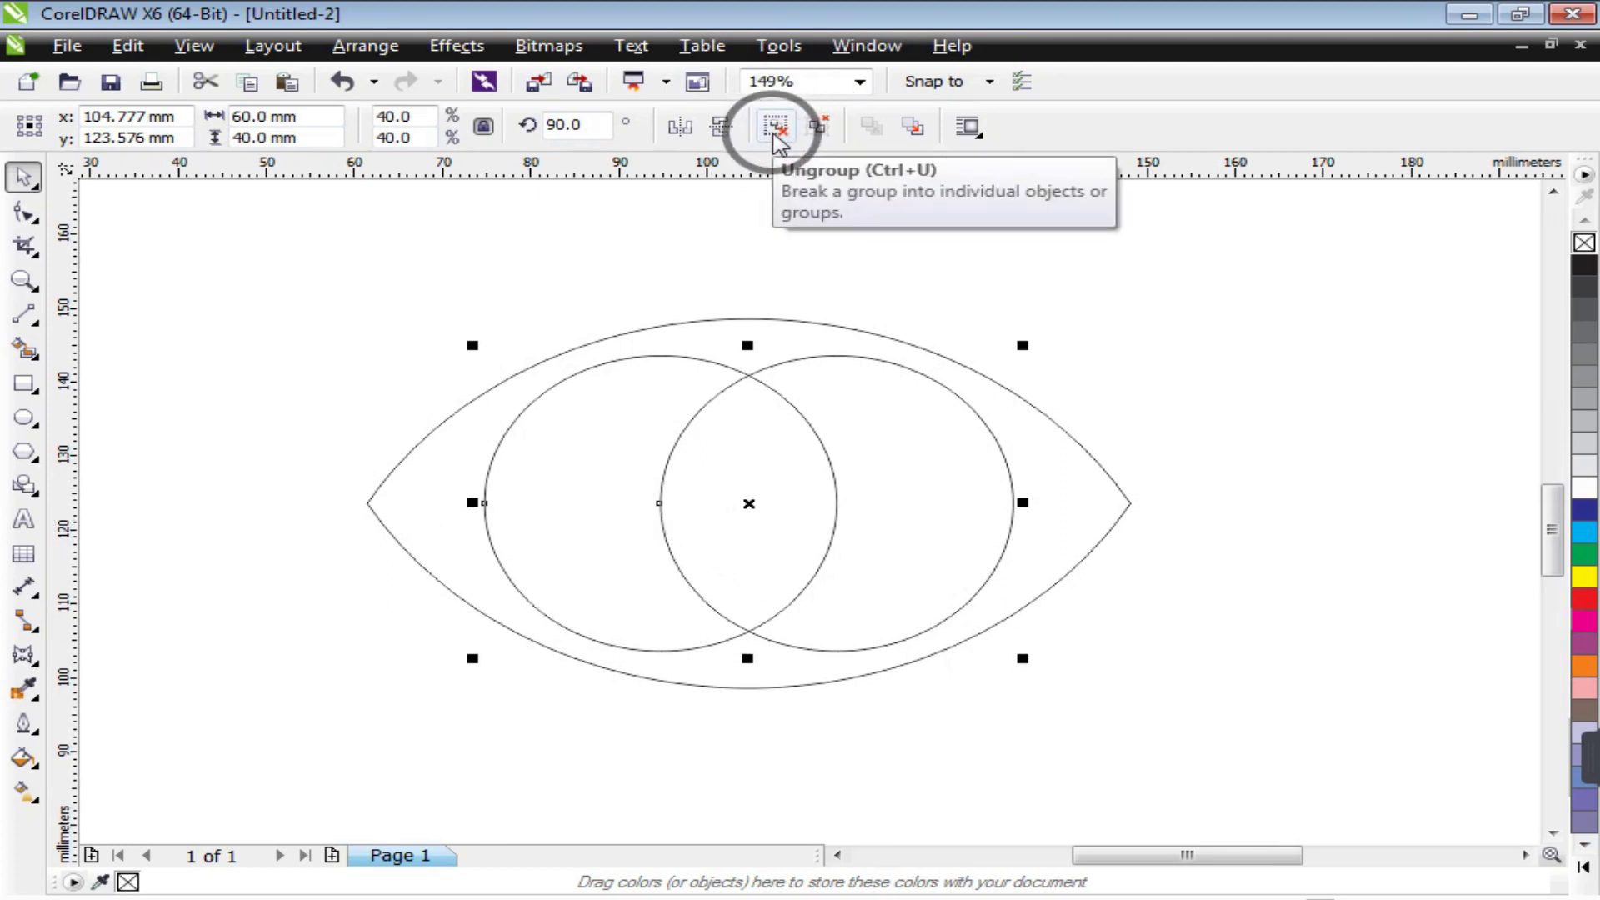
pyautogui.click(780, 133)
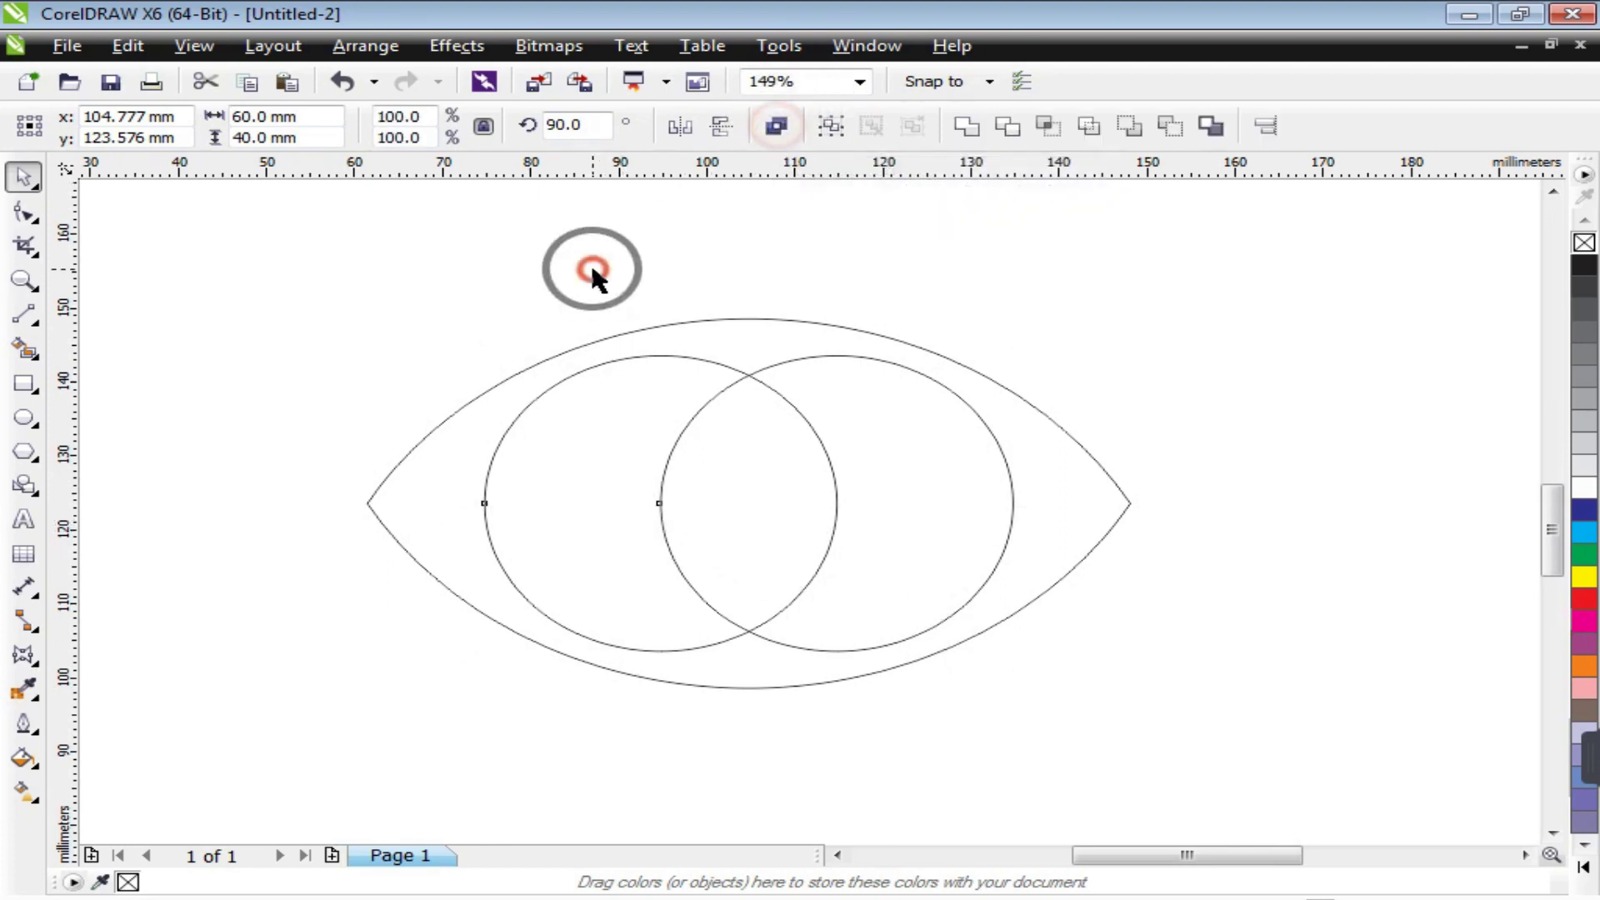
pyautogui.moveTo(411, 239); pyautogui.dragTo(1061, 729)
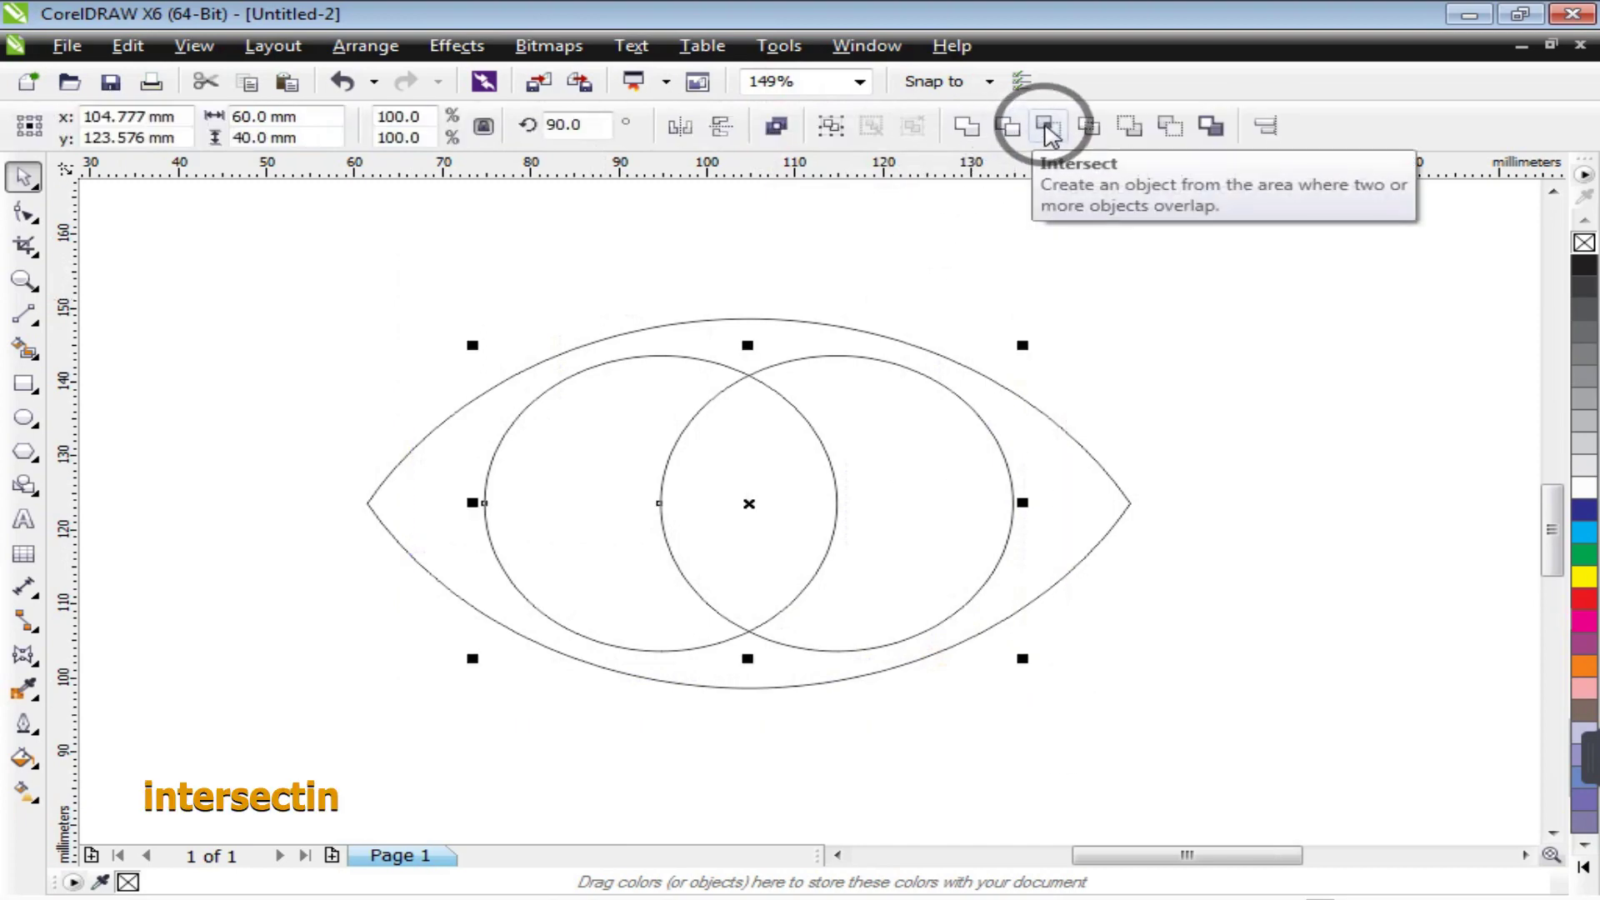
pyautogui.click(1047, 129)
# Step: Move the vertical lens shape up out of the small circles to check it, and undo the move
pyautogui.click(791, 244)
pyautogui.click(764, 491)
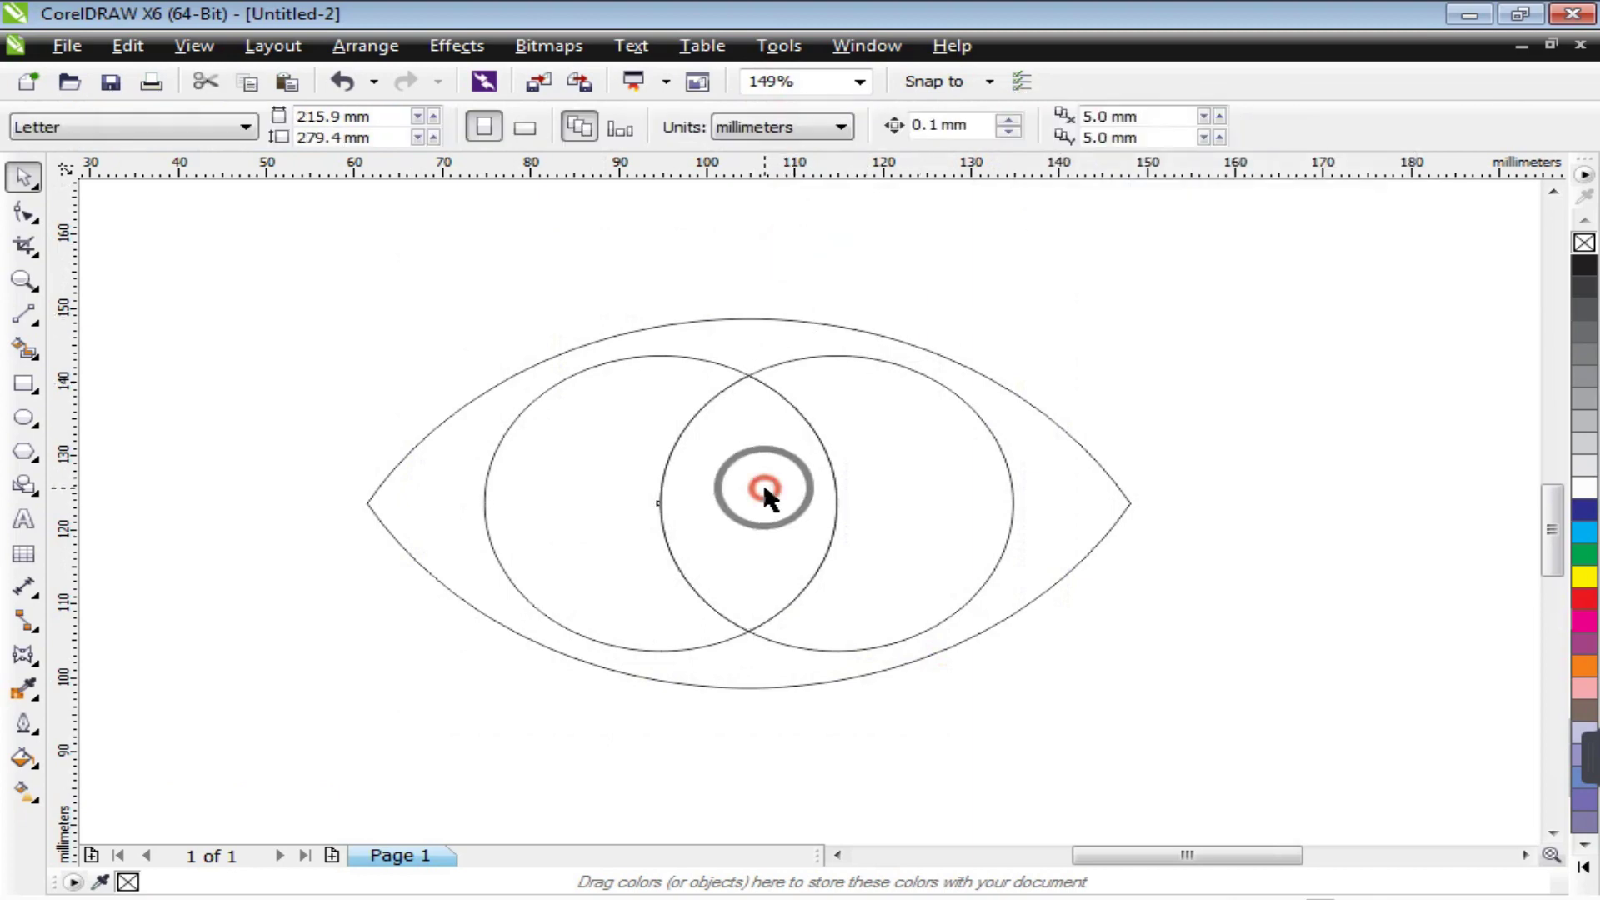
pyautogui.moveTo(867, 233); pyautogui.dragTo(623, 695)
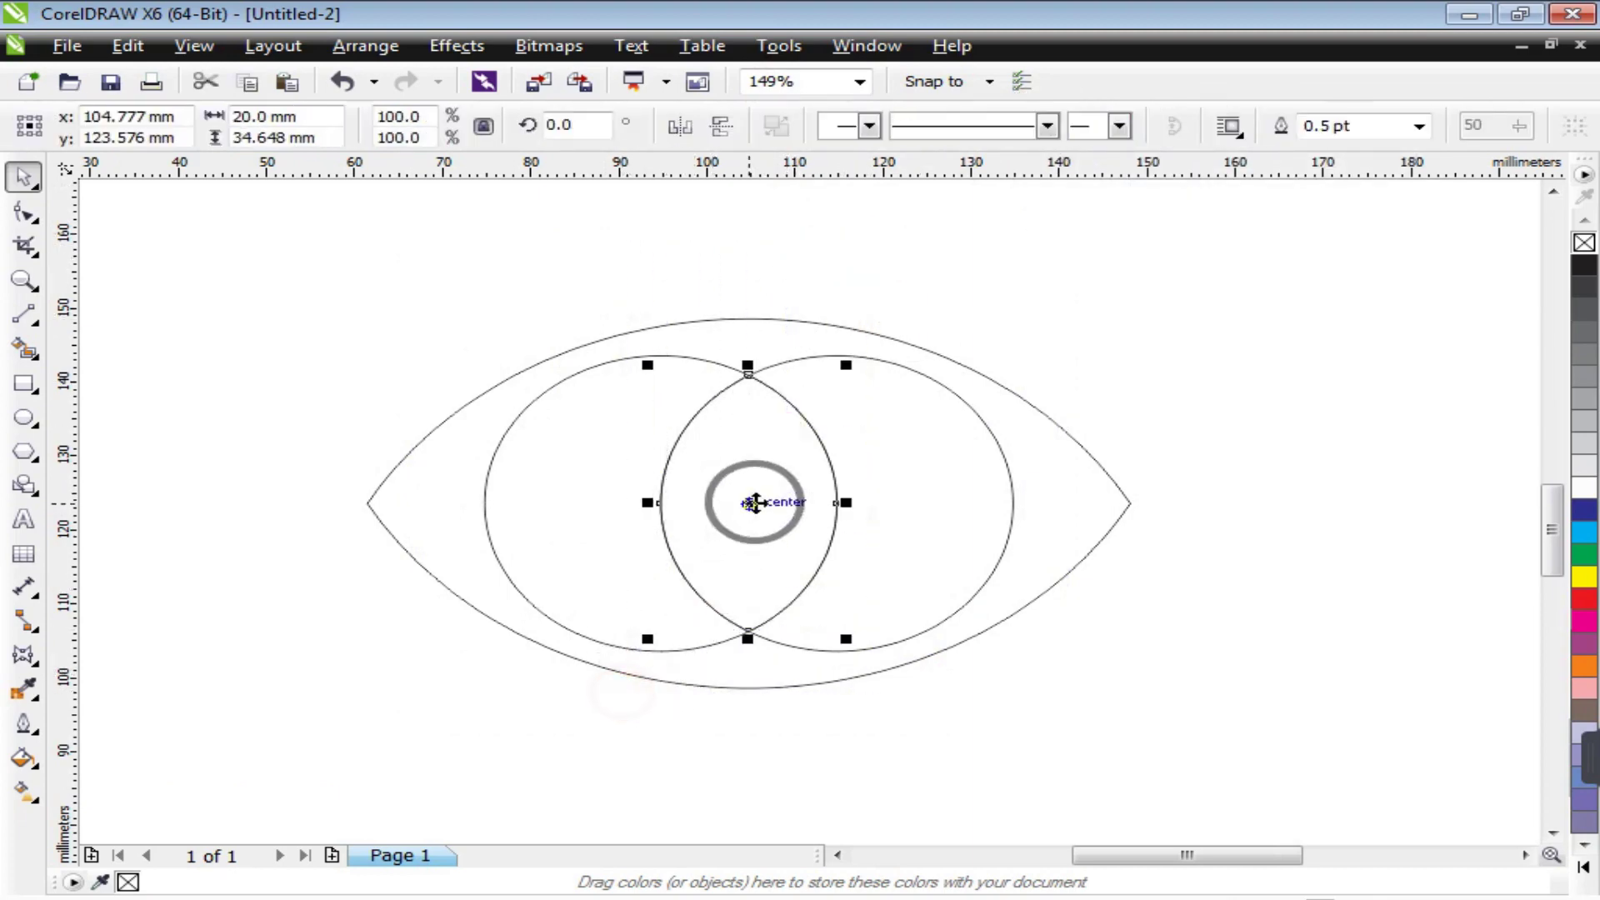
pyautogui.moveTo(750, 503); pyautogui.dragTo(714, 273)
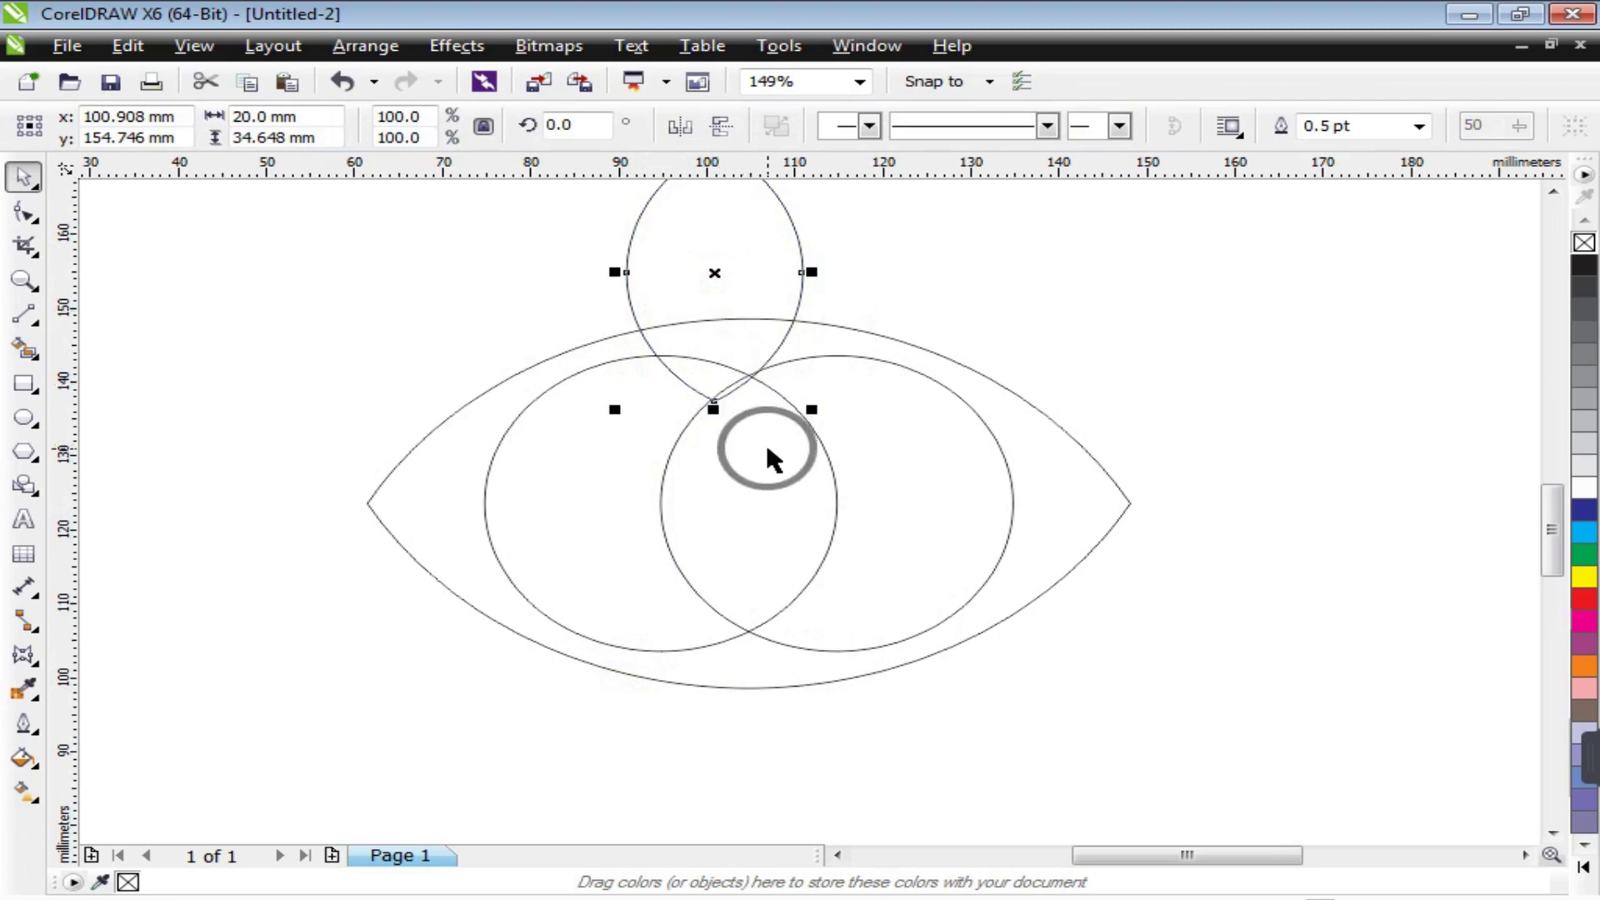
pyautogui.hotkey('ctrl', 'z')
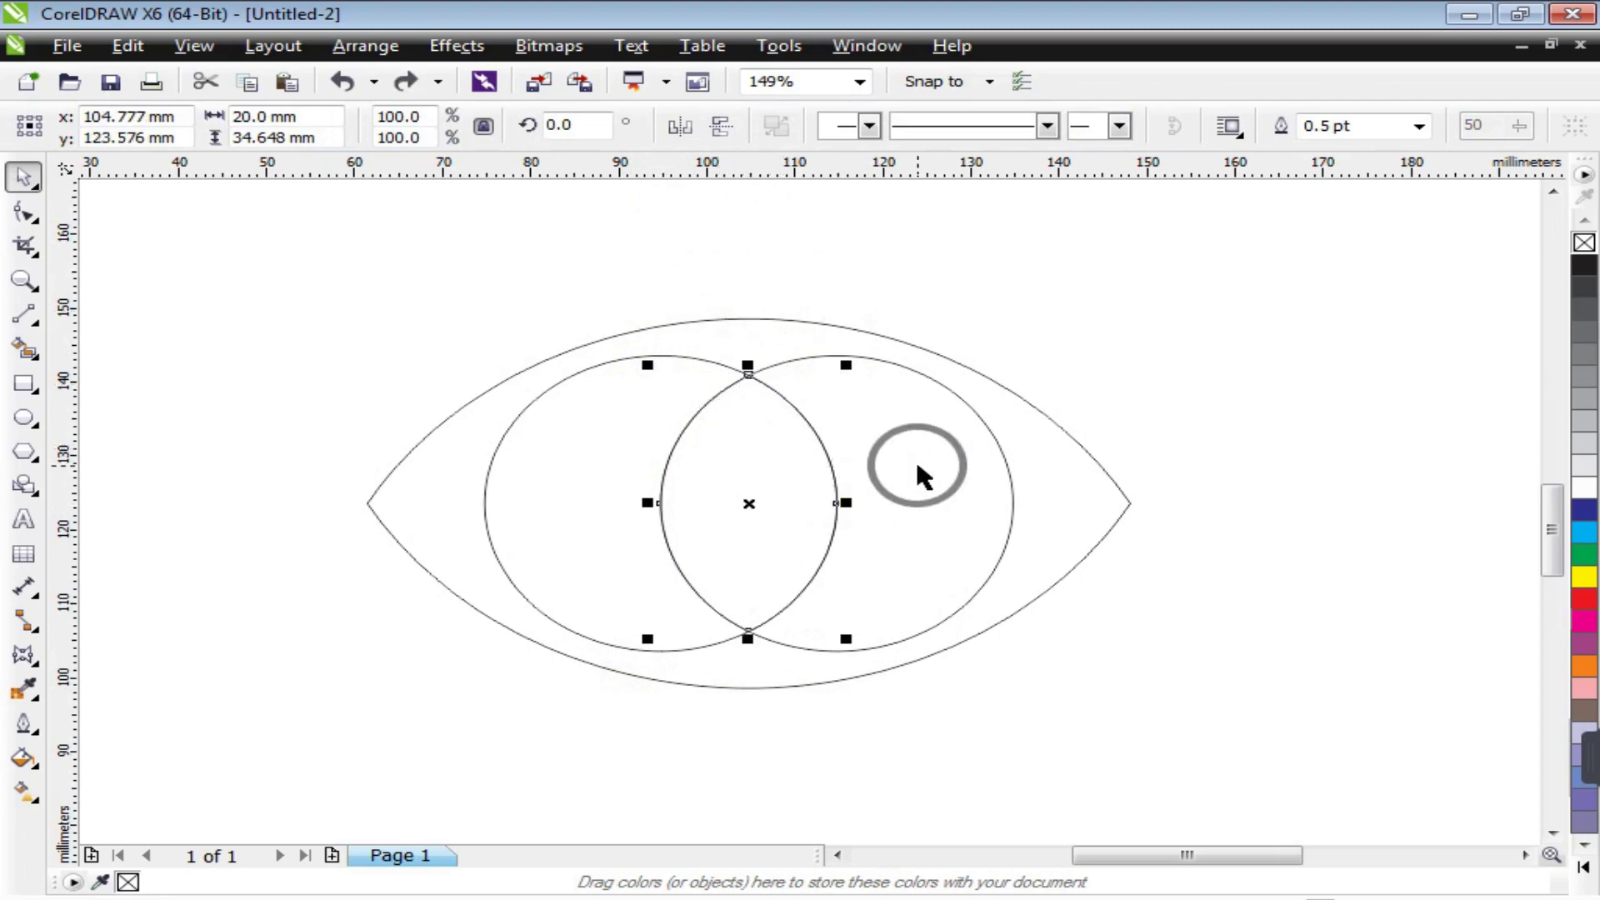
# Step: Delete the two small circles, keeping only the outer horizontal lens and the inner vertical lens
pyautogui.click(1011, 473)
pyautogui.press('Delete')
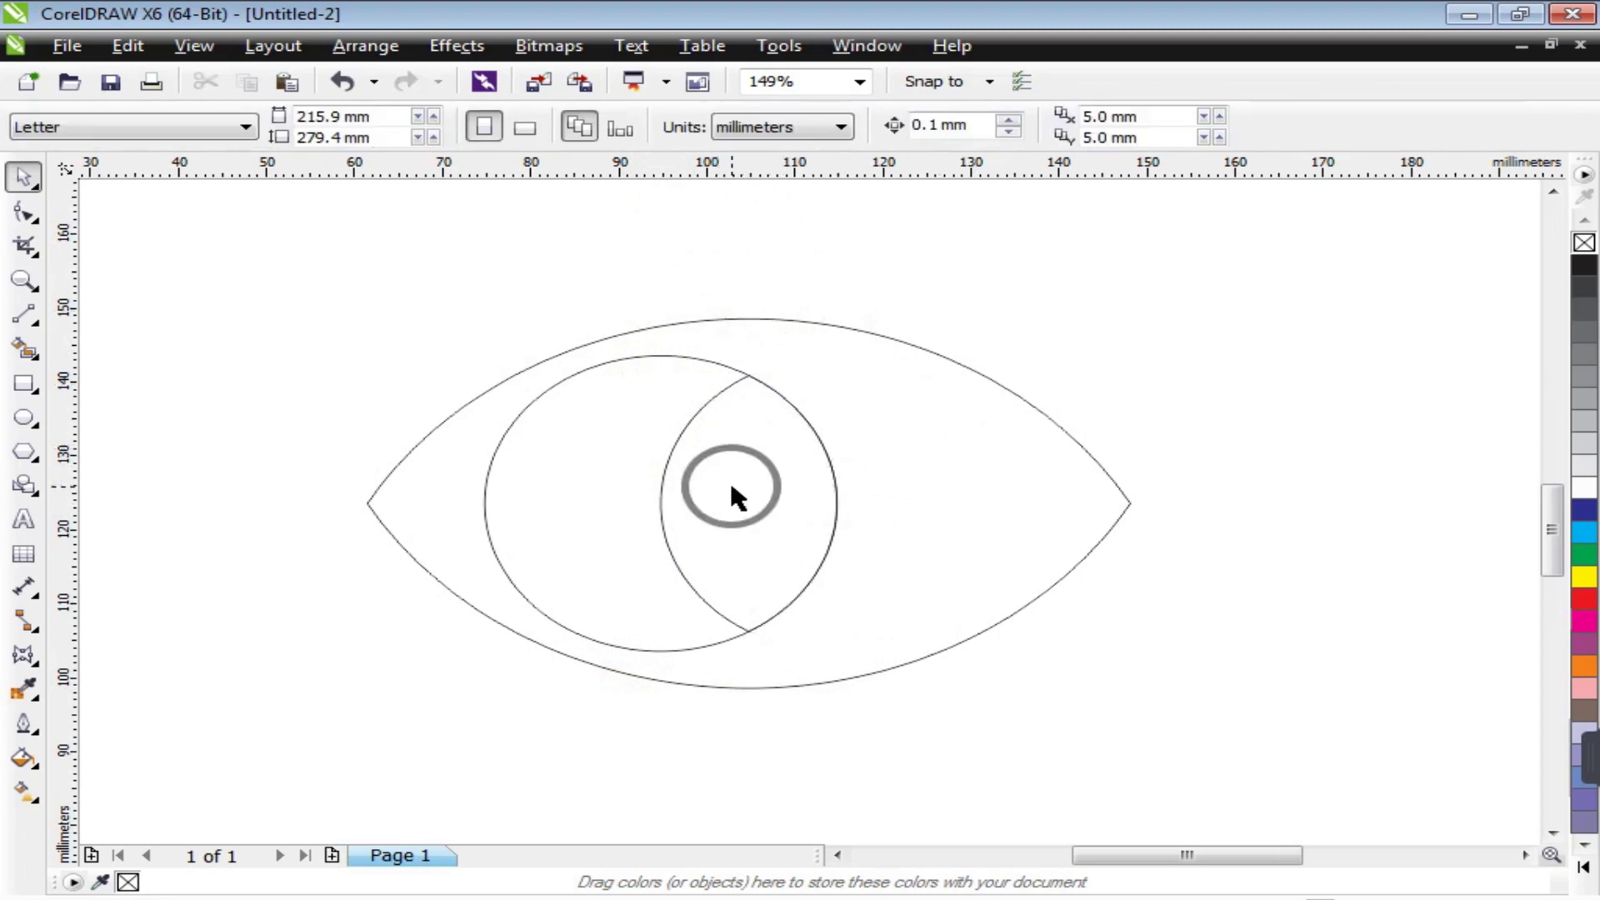
pyautogui.click(485, 512)
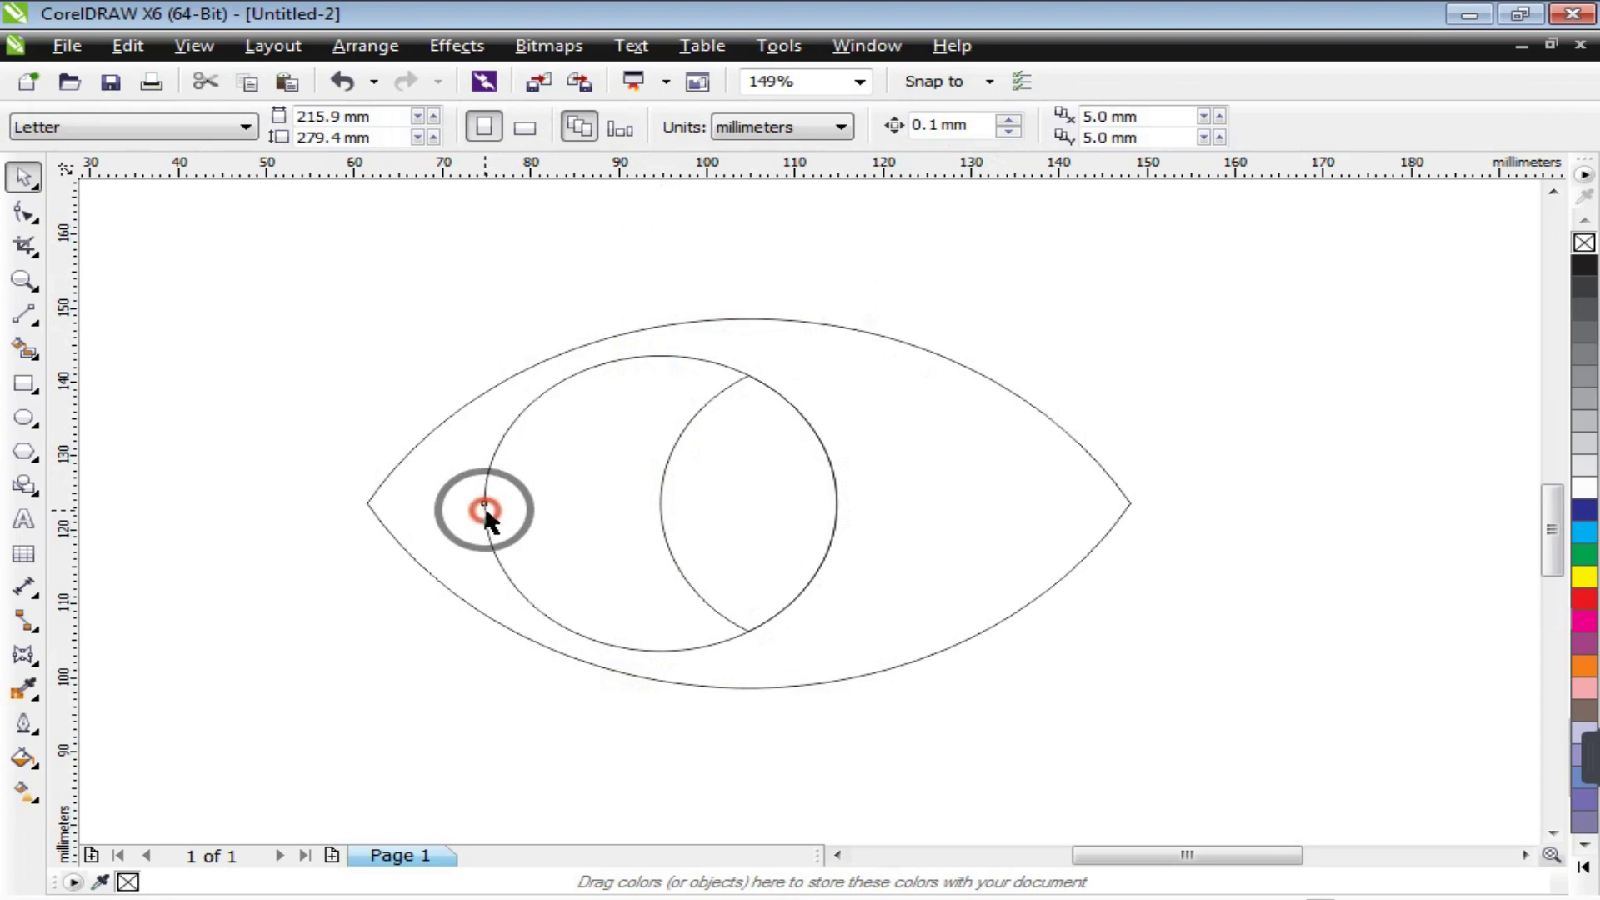
pyautogui.press('Delete')
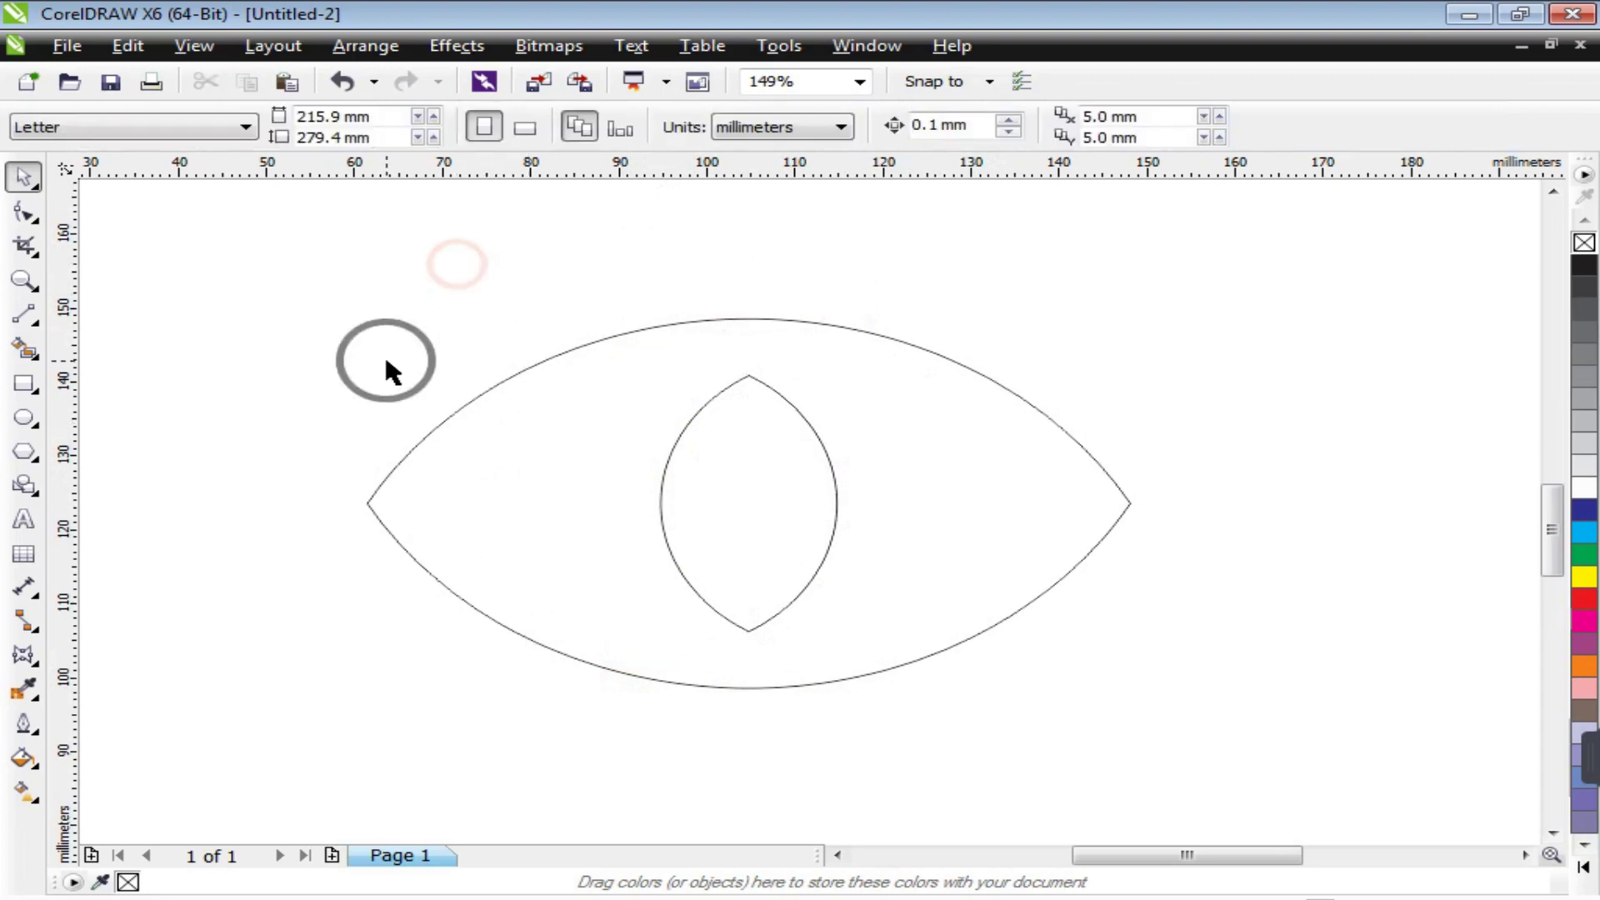
# Step: Draw an upward-bowed 3-Point Curve about 43 by 19 mm from the inner lens's top node to the outer lens's left corner
pyautogui.click(41, 325)
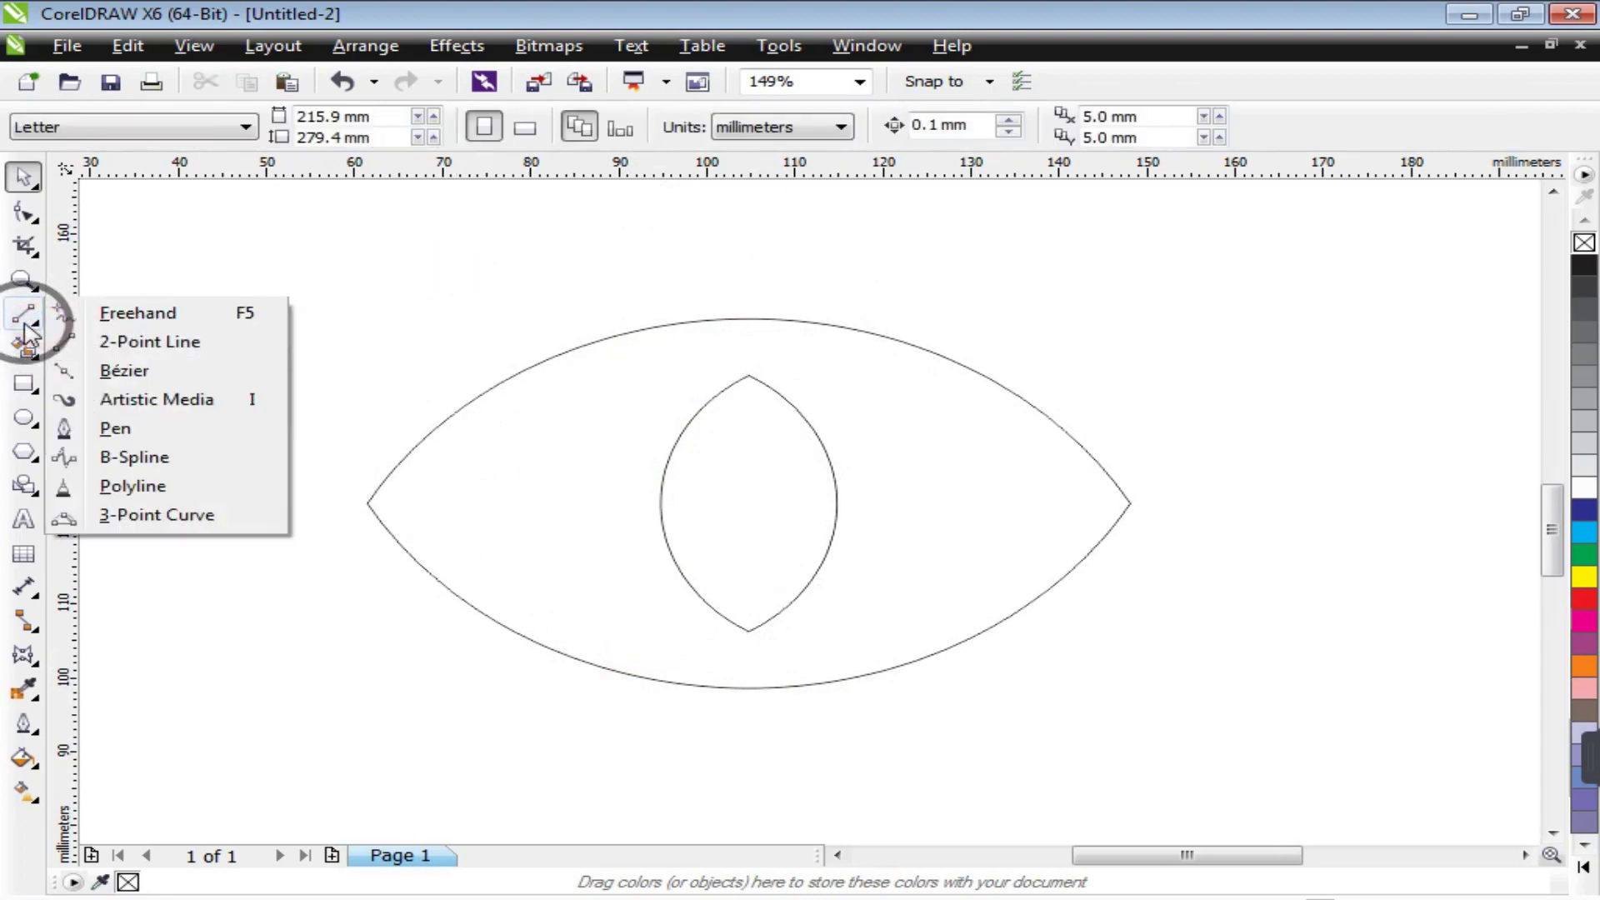
pyautogui.click(200, 516)
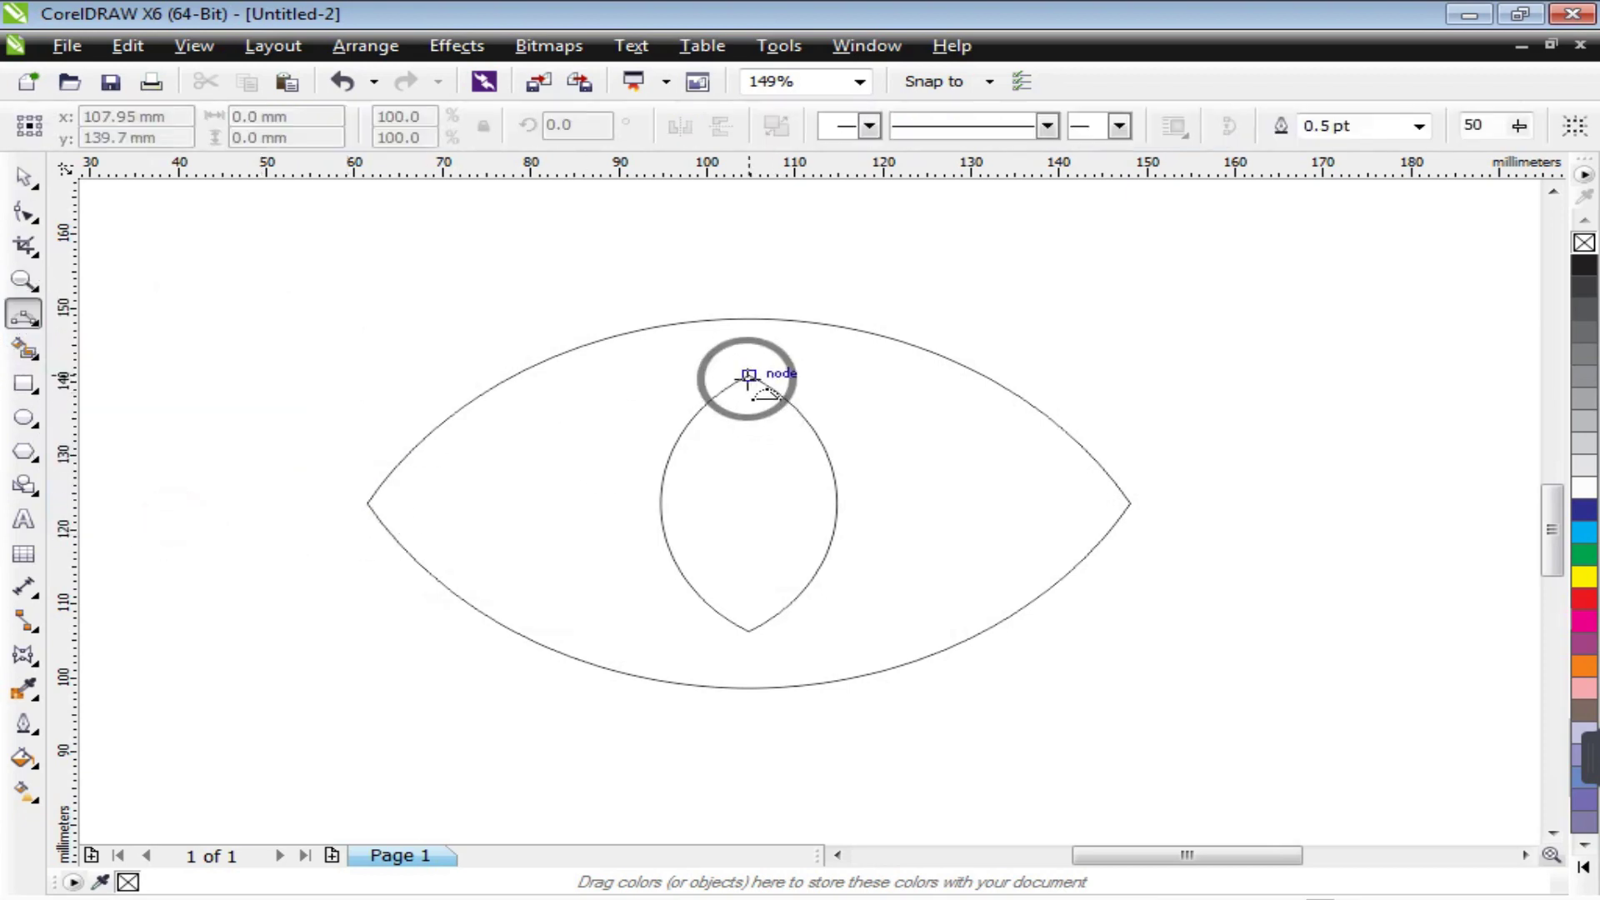
pyautogui.moveTo(749, 375); pyautogui.dragTo(367, 499)
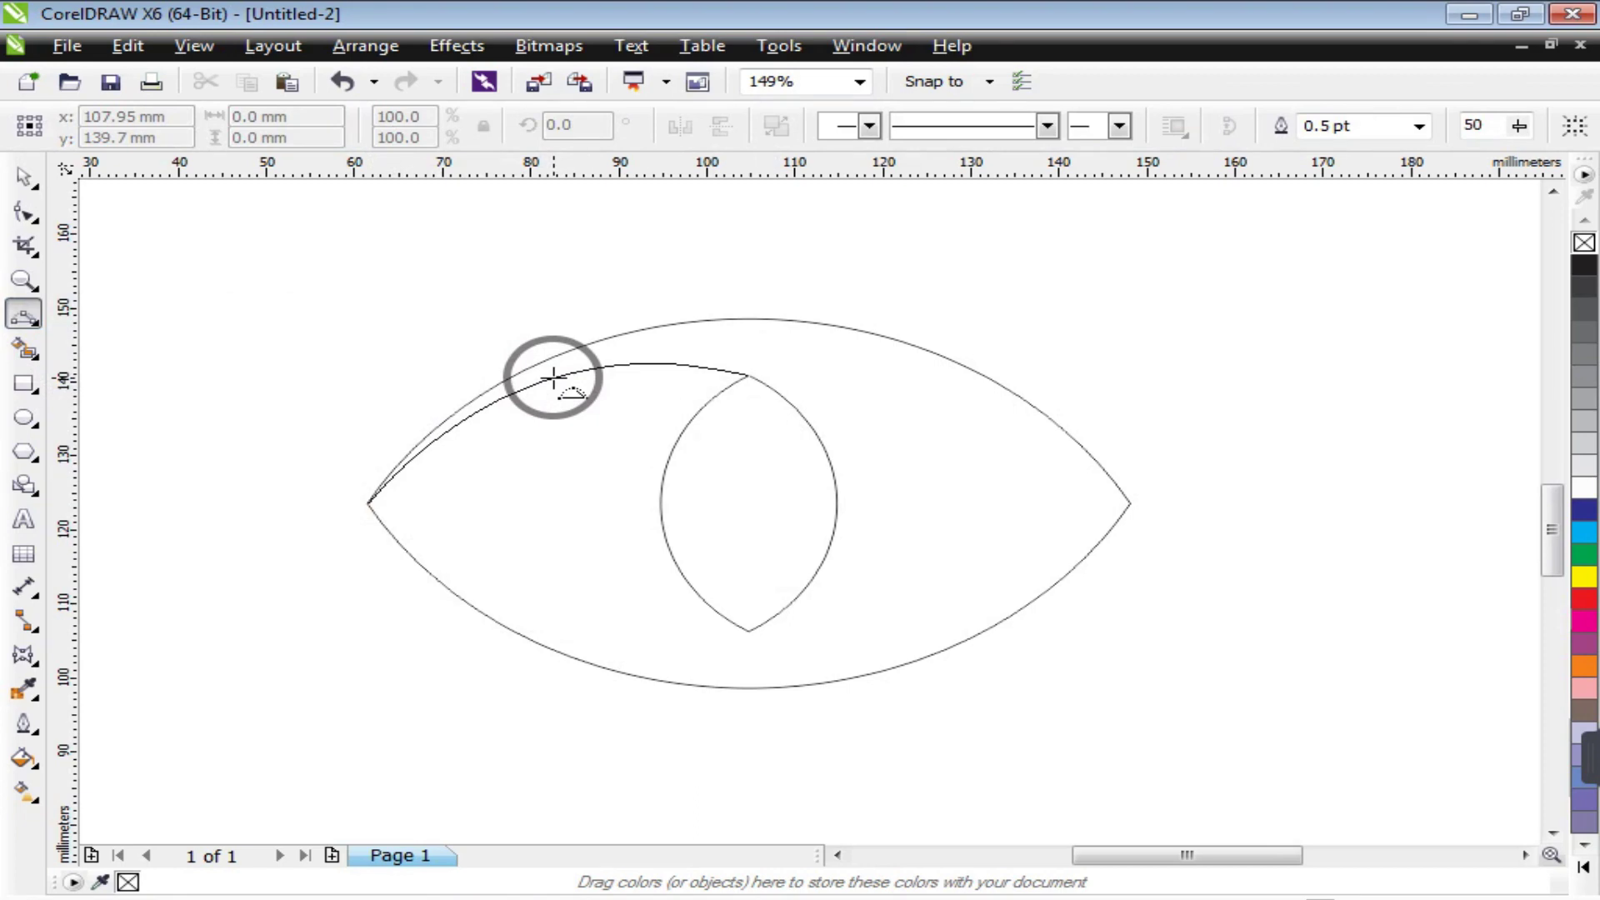
pyautogui.click(553, 377)
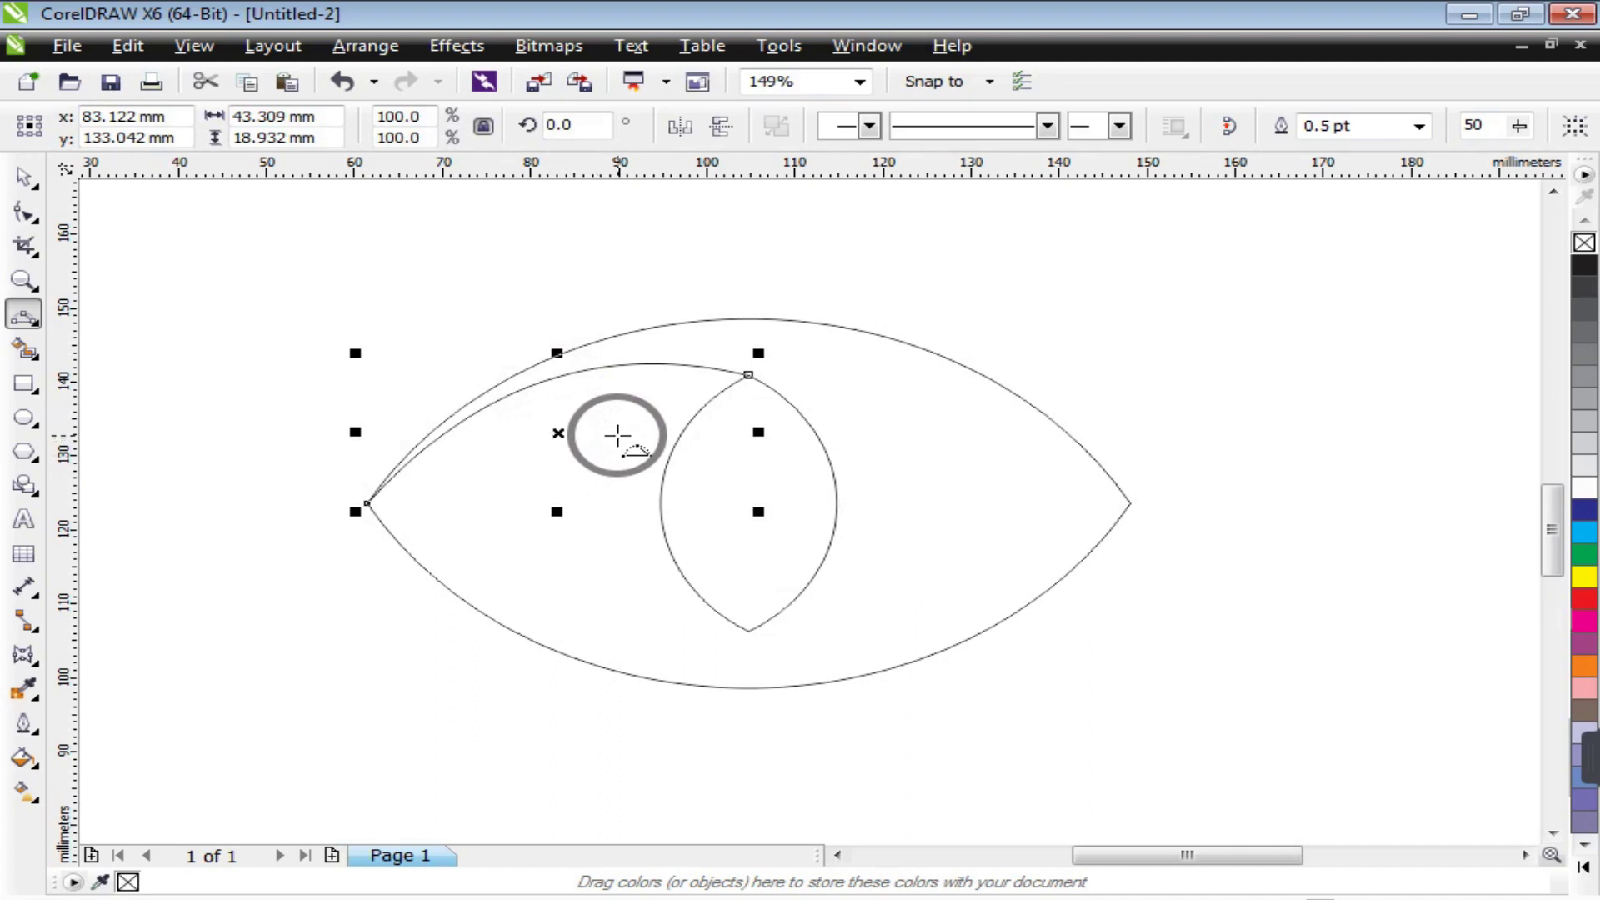
pyautogui.press('space')
pyautogui.click(353, 288)
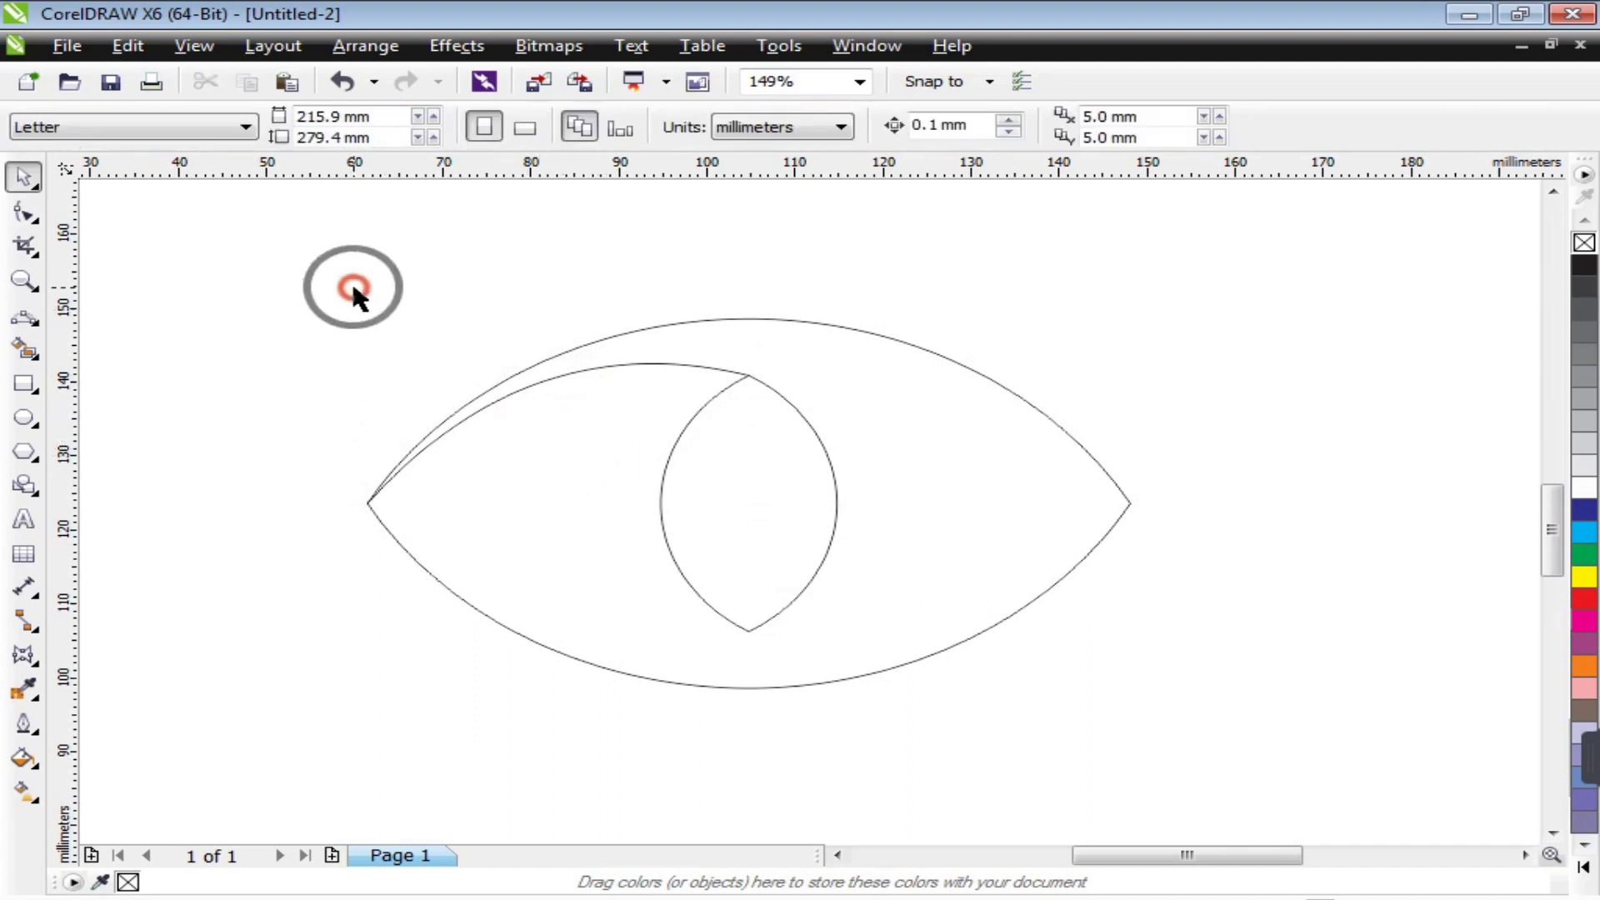
# Step: Create a copy of the curve rotated 180 degrees about the centre of the lens shapes
pyautogui.click(642, 366)
pyautogui.click(643, 363)
pyautogui.click(643, 362)
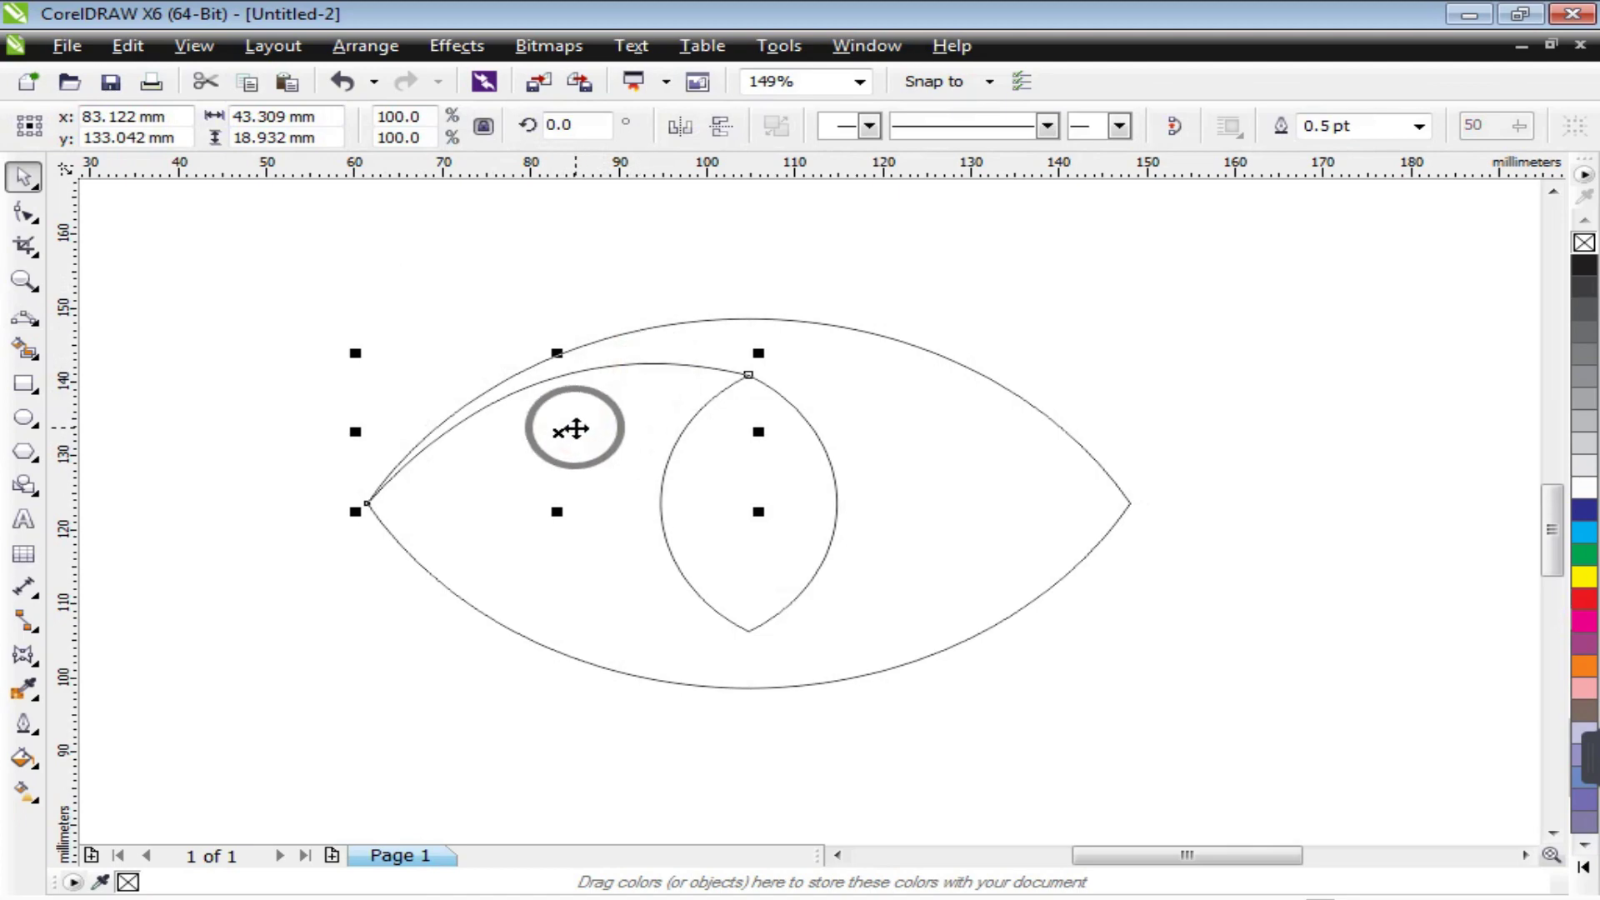
pyautogui.moveTo(558, 433)
pyautogui.mouseDown()
pyautogui.moveTo(753, 489)
pyautogui.moveTo(750, 503)
pyautogui.mouseUp()
pyautogui.moveTo(360, 350); pyautogui.dragTo(935, 592)
pyautogui.rightClick(935, 593)
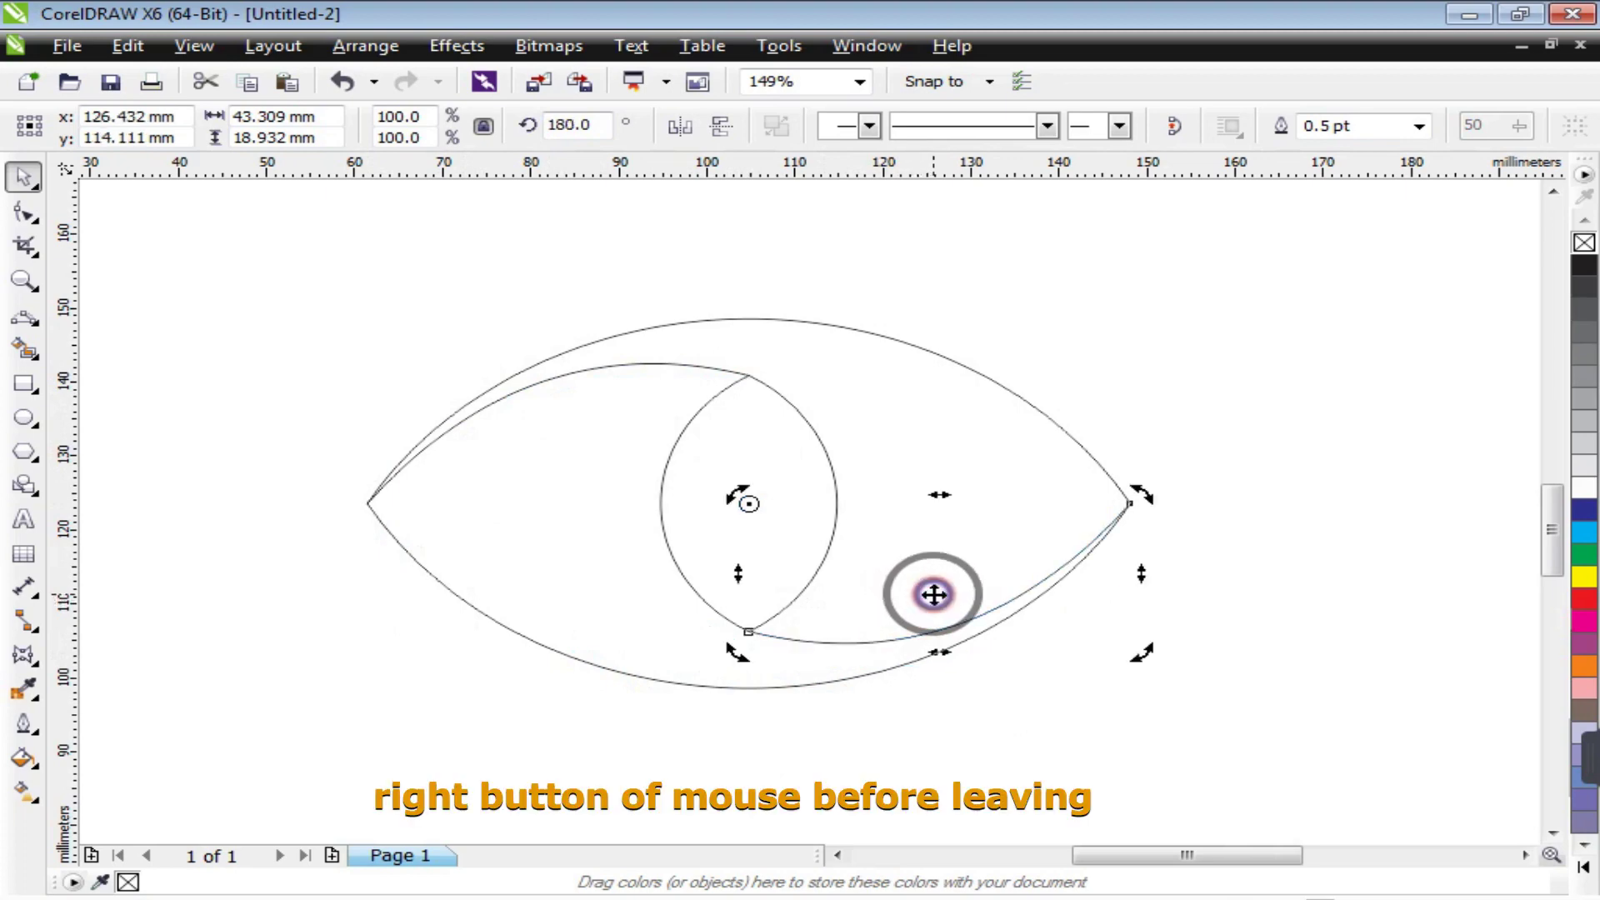
pyautogui.click(1286, 486)
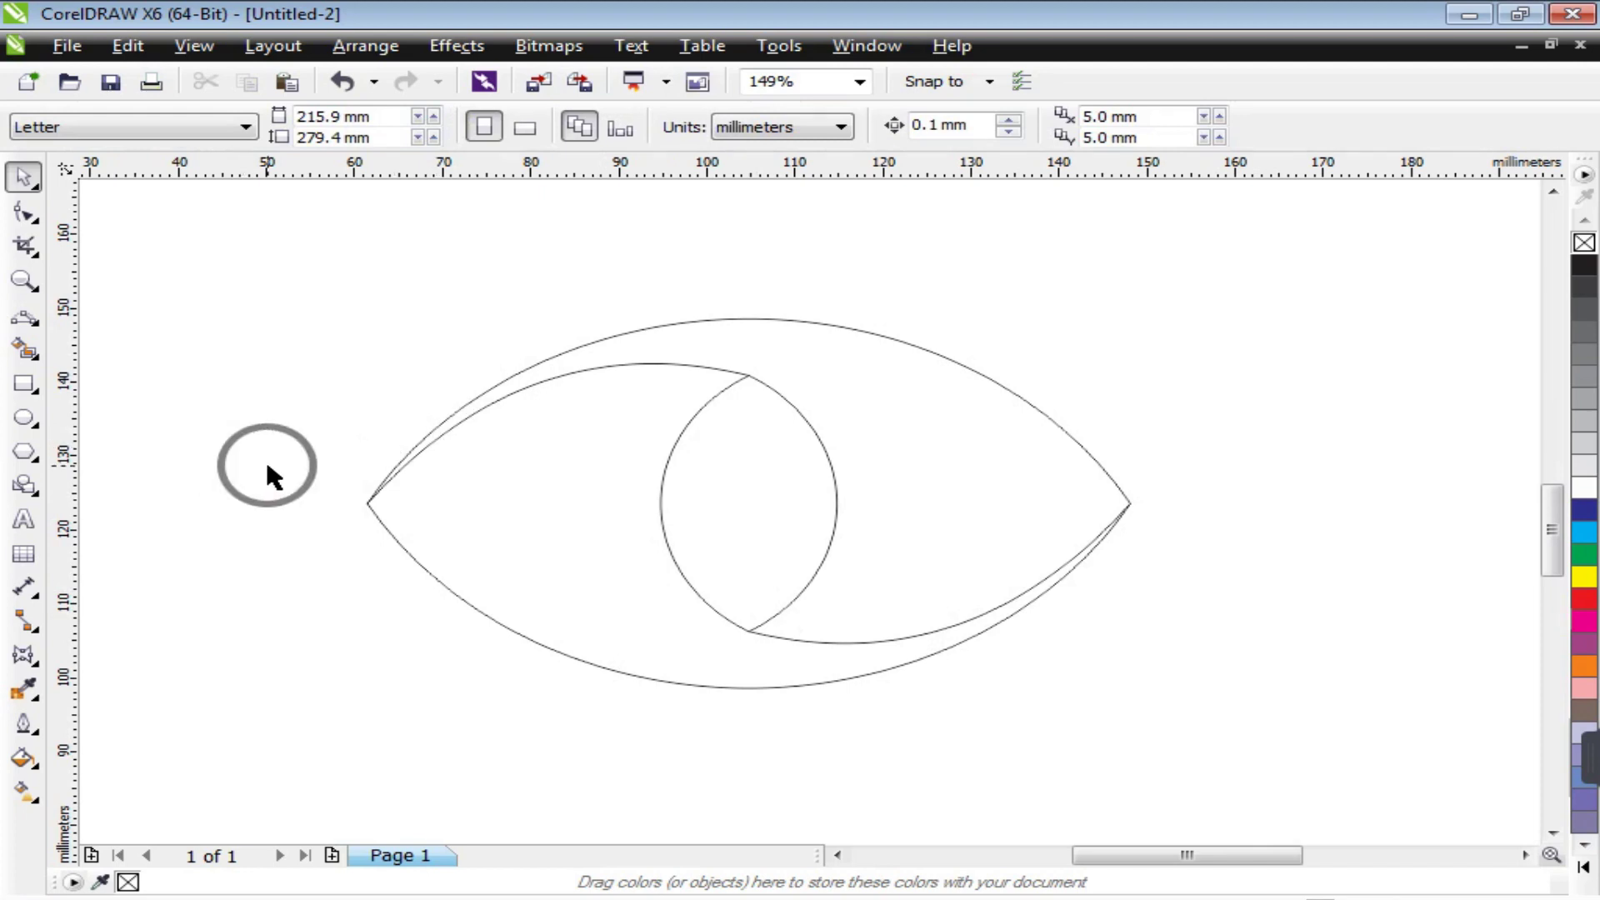
# Step: Fill the region right of the inner lens, including the thin upper band, with Blue Purple using Smart Fill
pyautogui.click(32, 355)
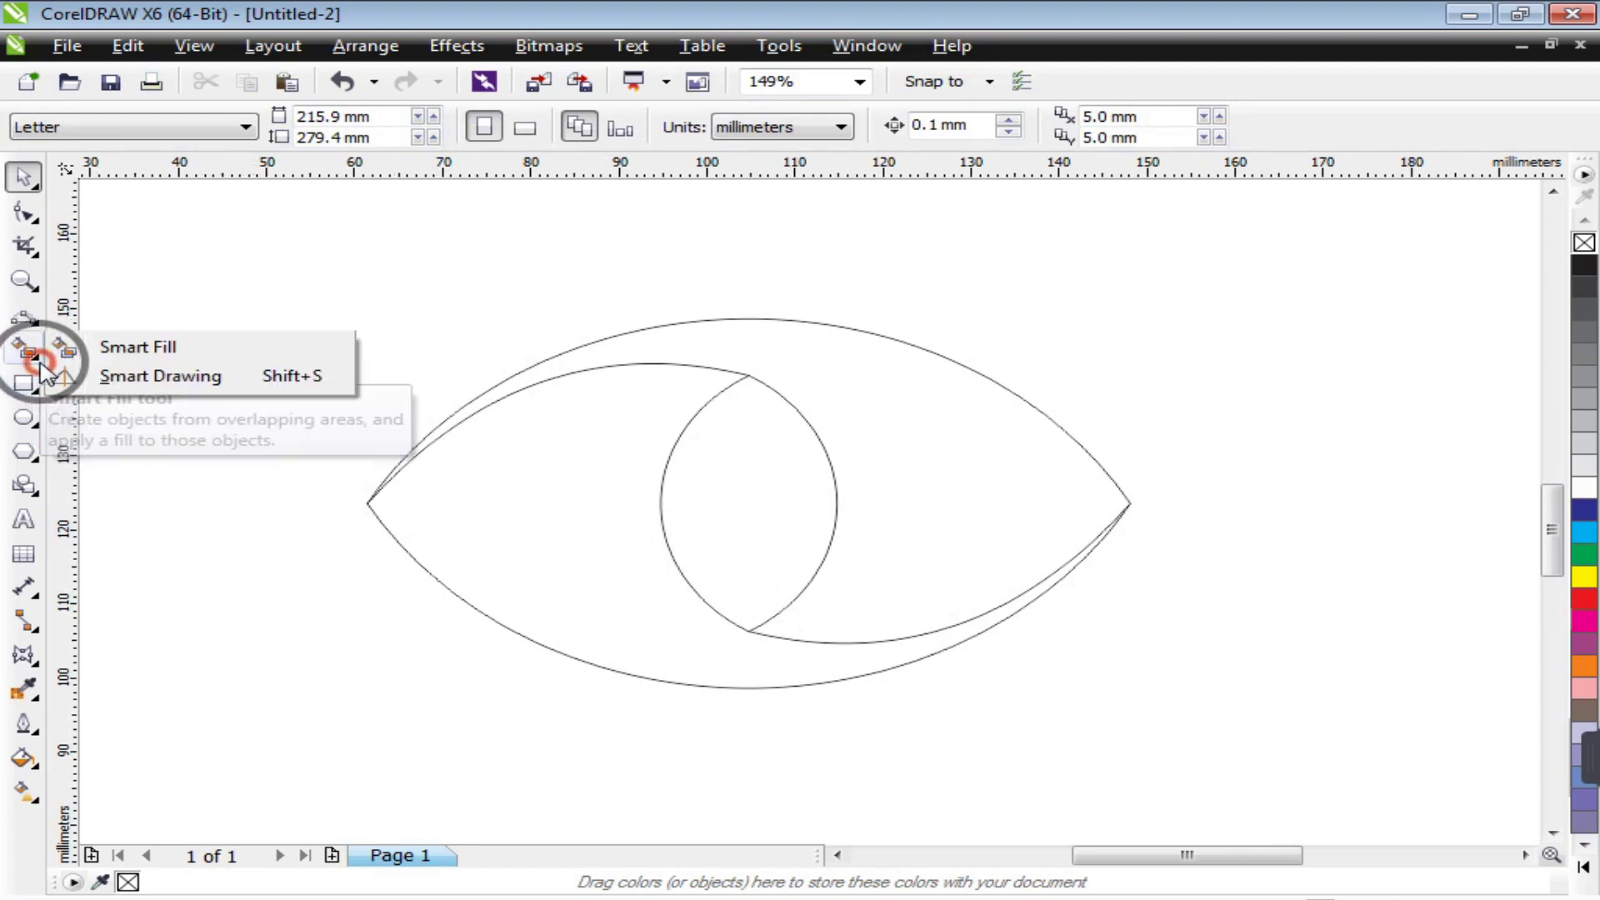
pyautogui.click(175, 344)
pyautogui.click(342, 126)
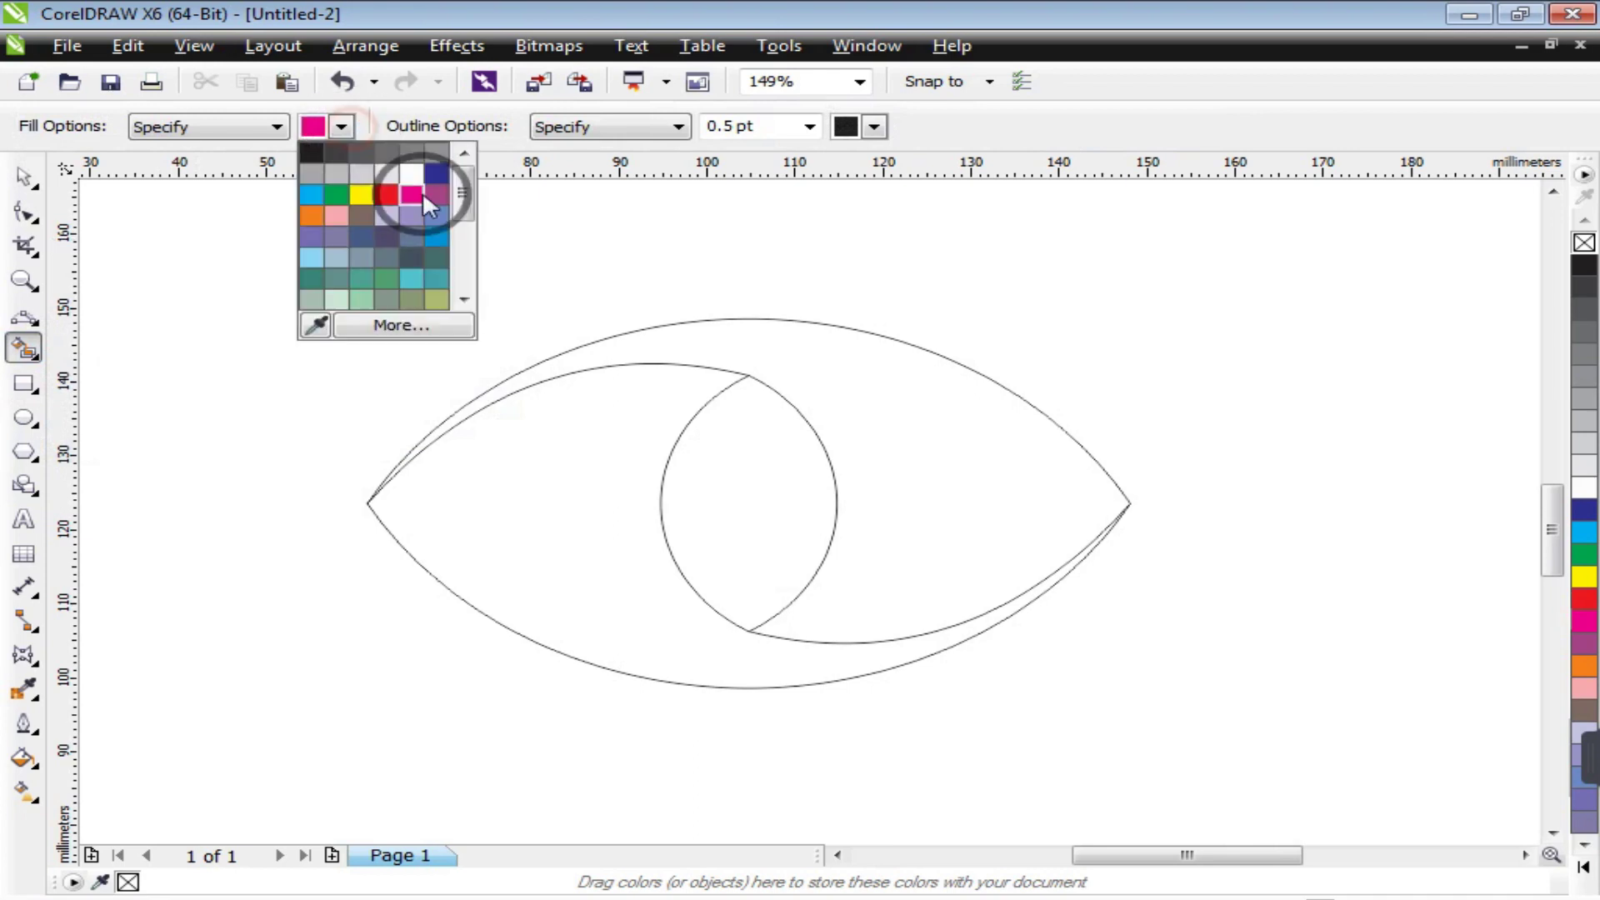
pyautogui.moveTo(469, 200); pyautogui.dragTo(464, 254)
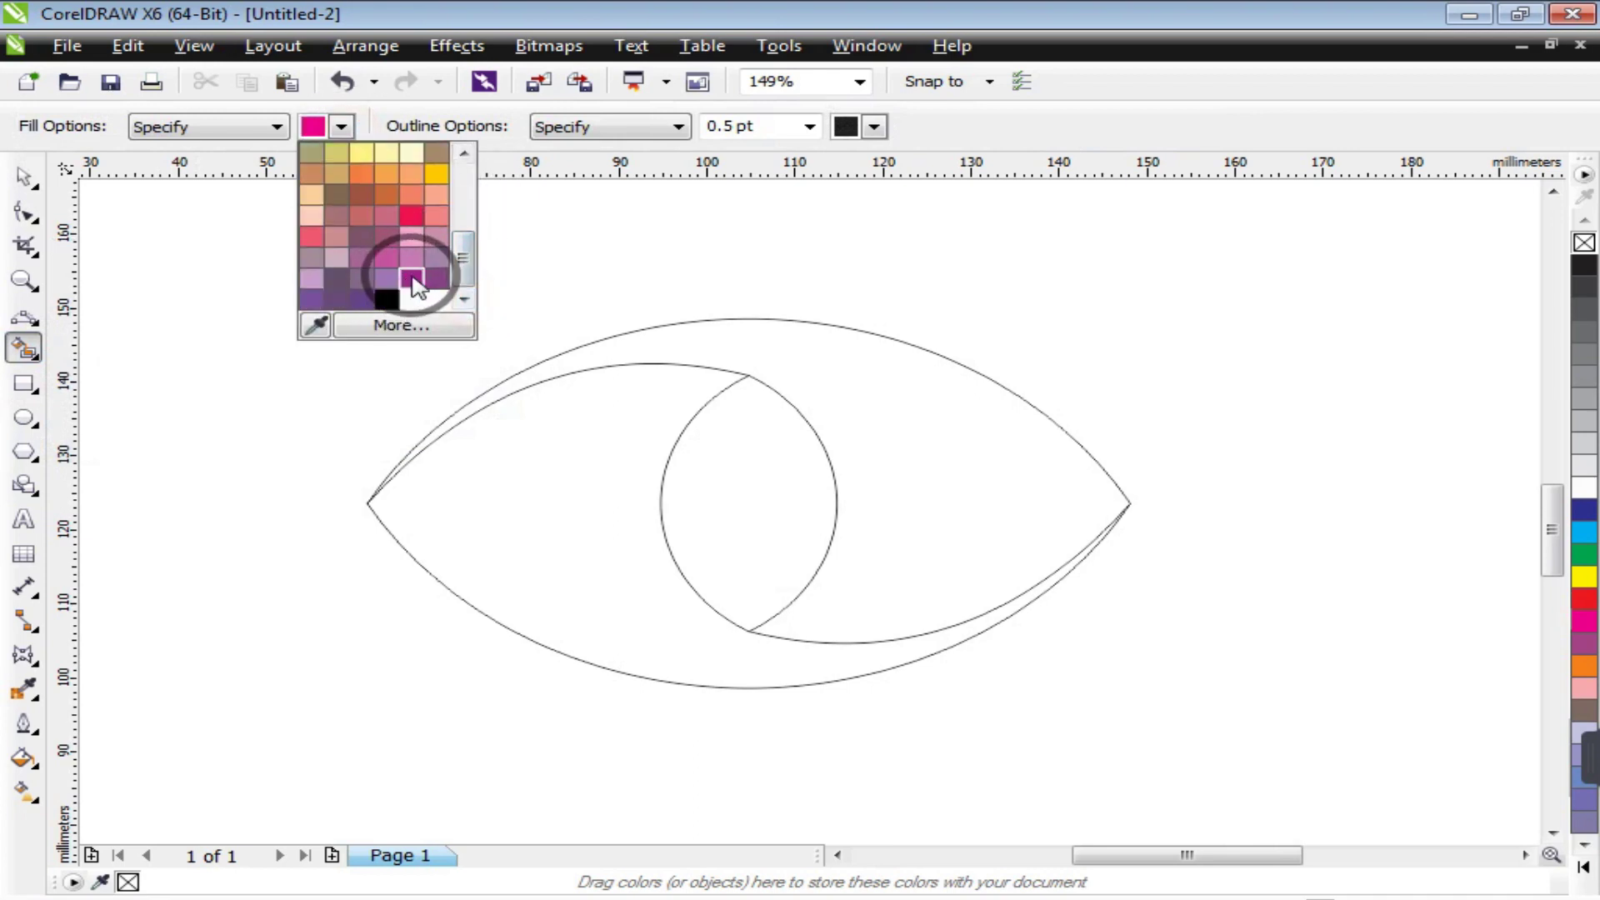
pyautogui.click(413, 277)
pyautogui.click(912, 417)
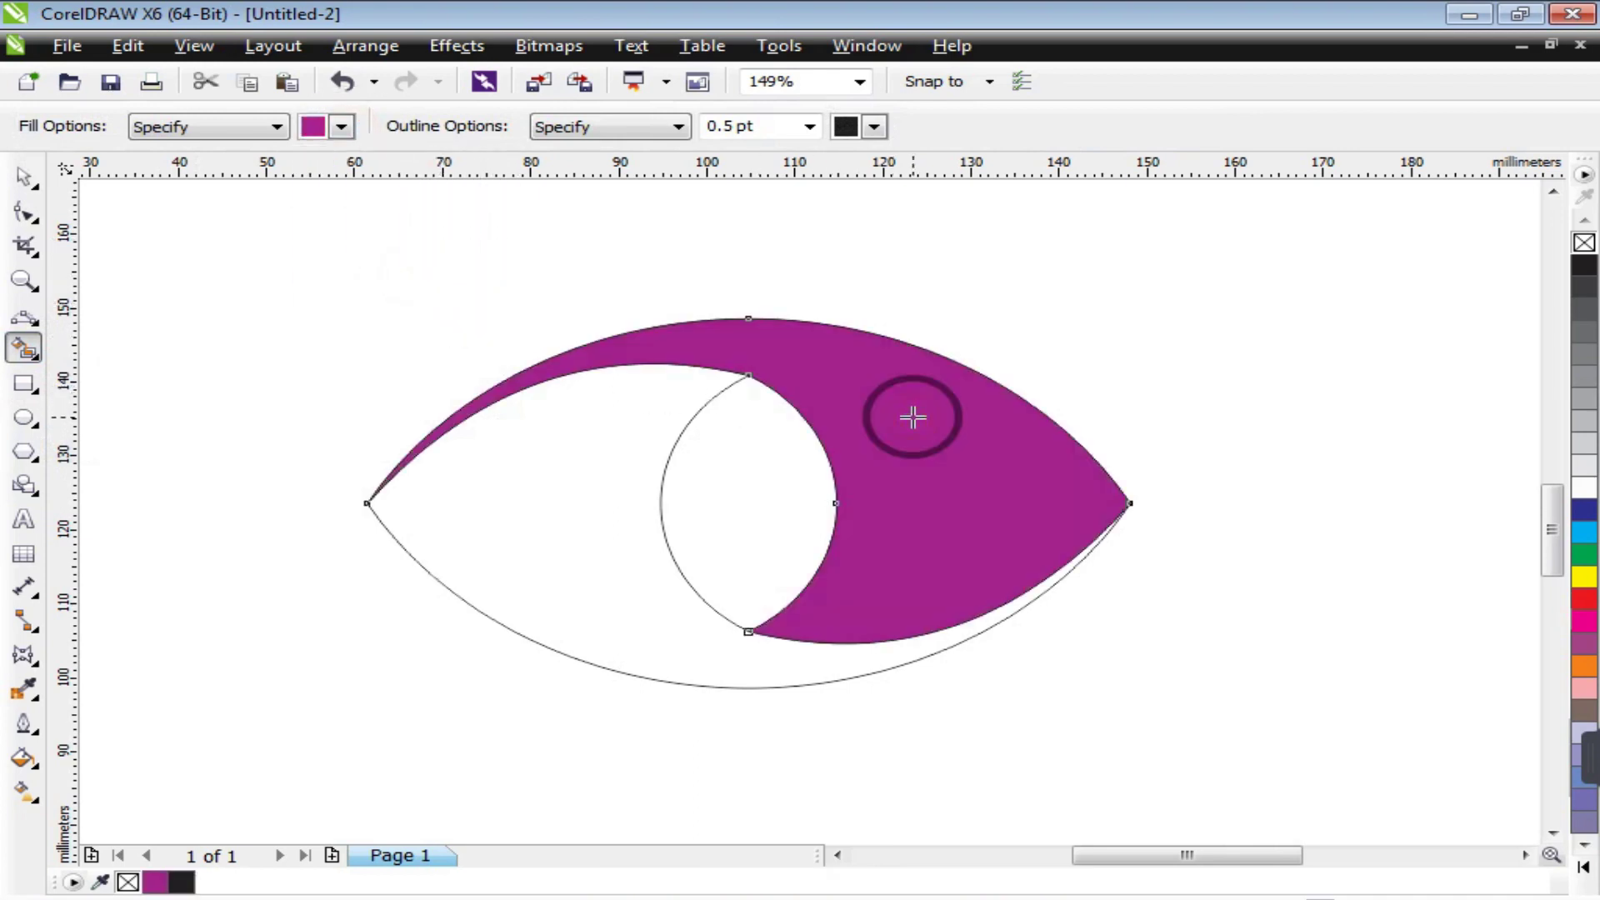
pyautogui.press('space')
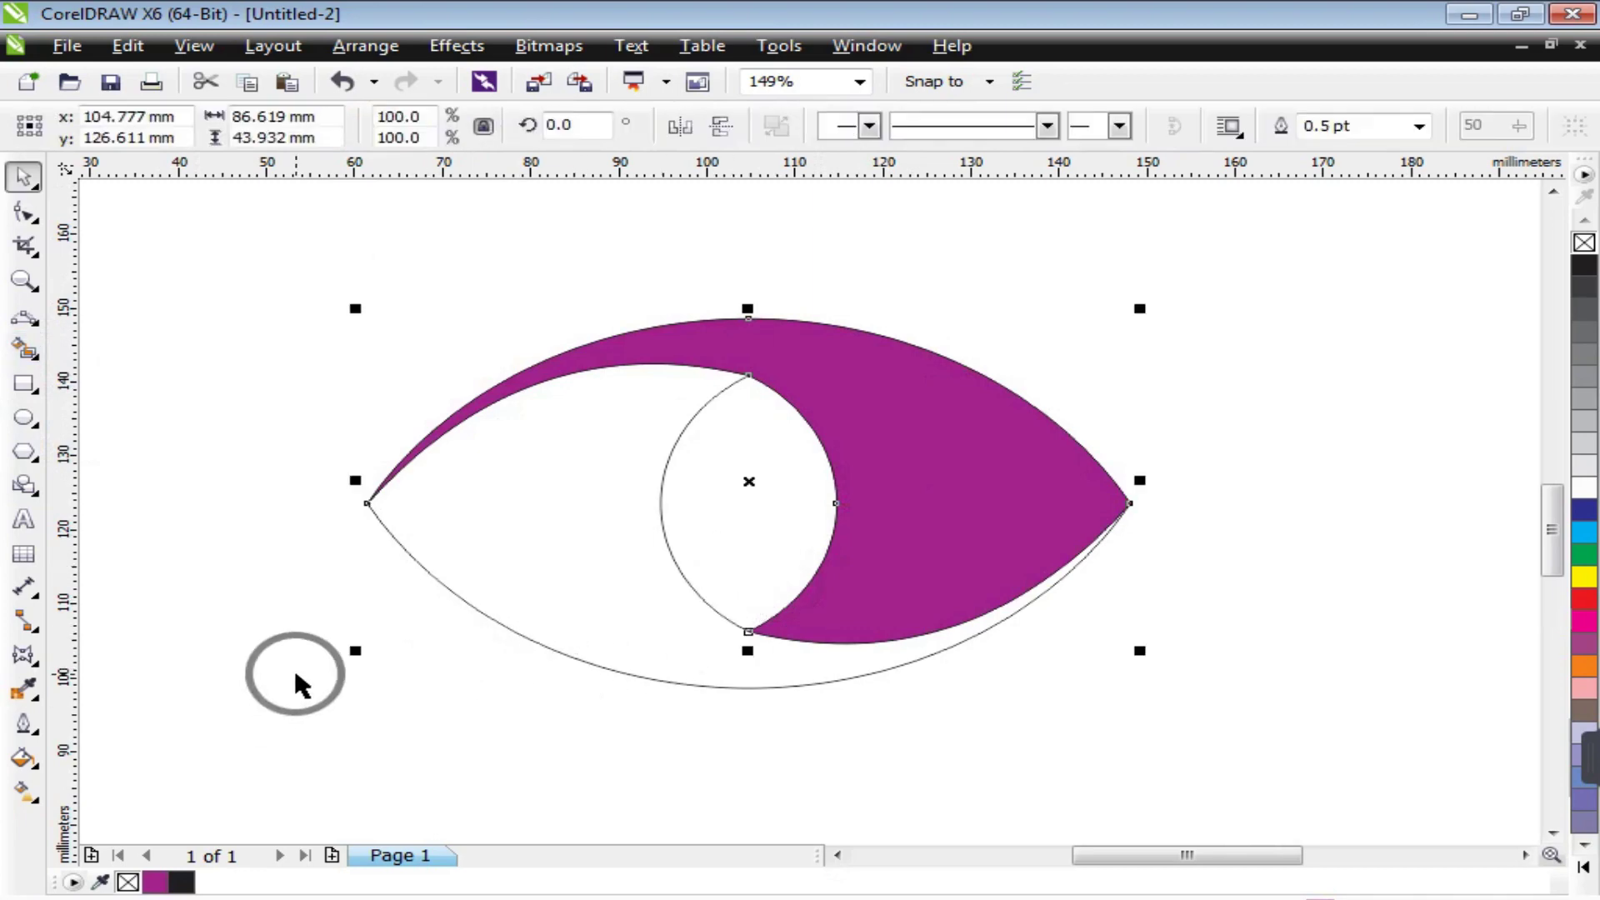
# Step: Apply a linear Interactive Fill to the purple shape, running from the inner lens's top node diagonally to the shape's lower-right edge
pyautogui.click(40, 801)
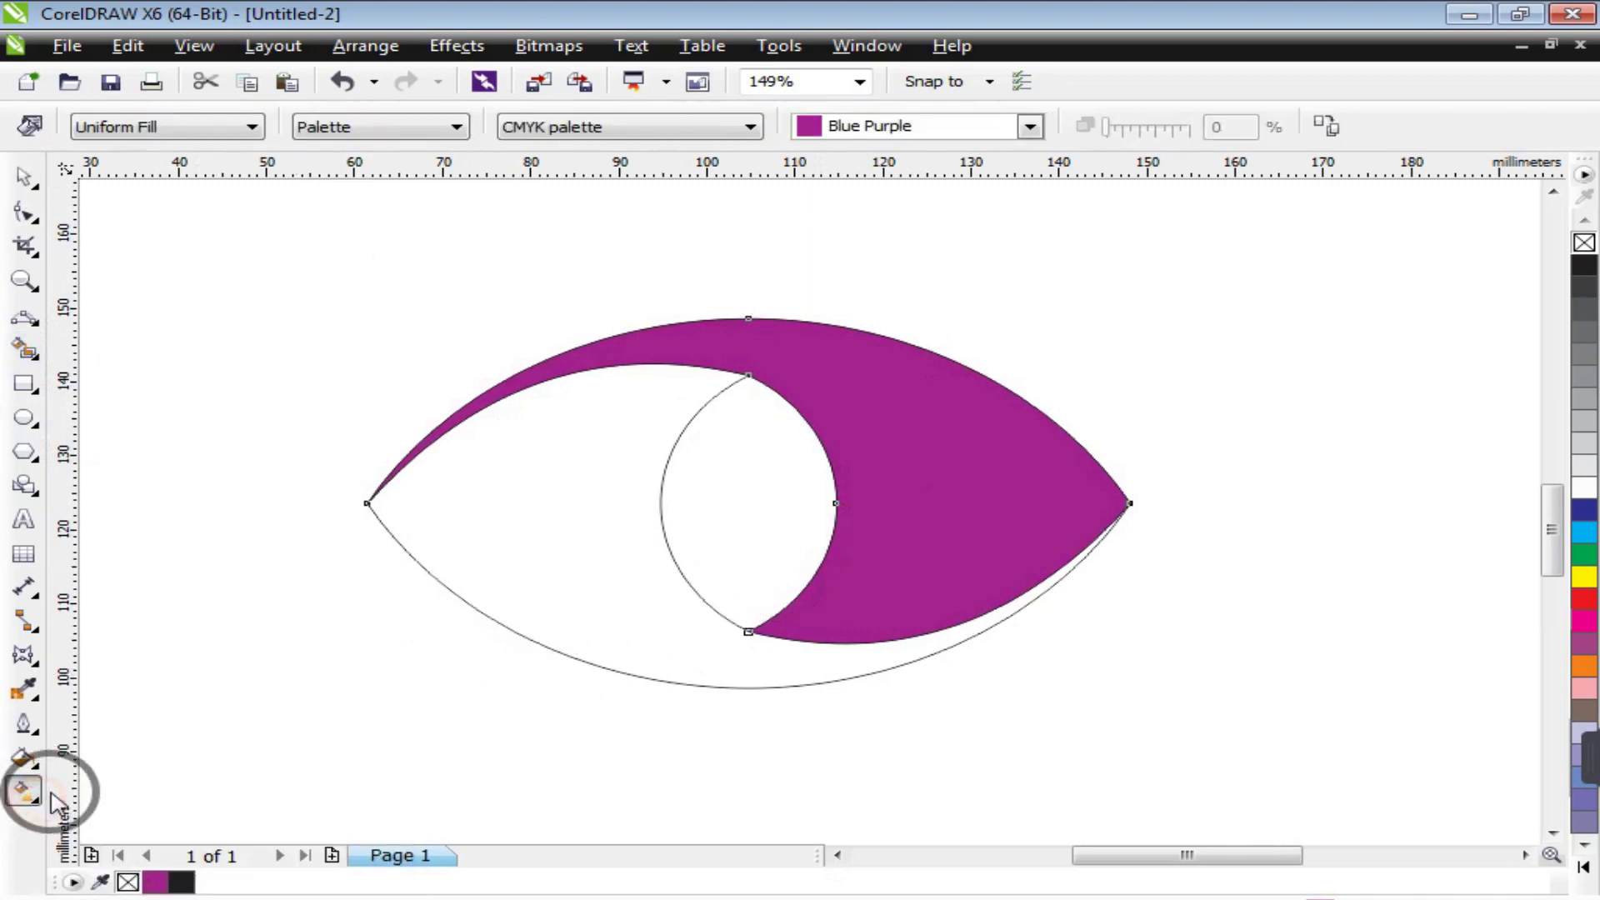
pyautogui.click(46, 808)
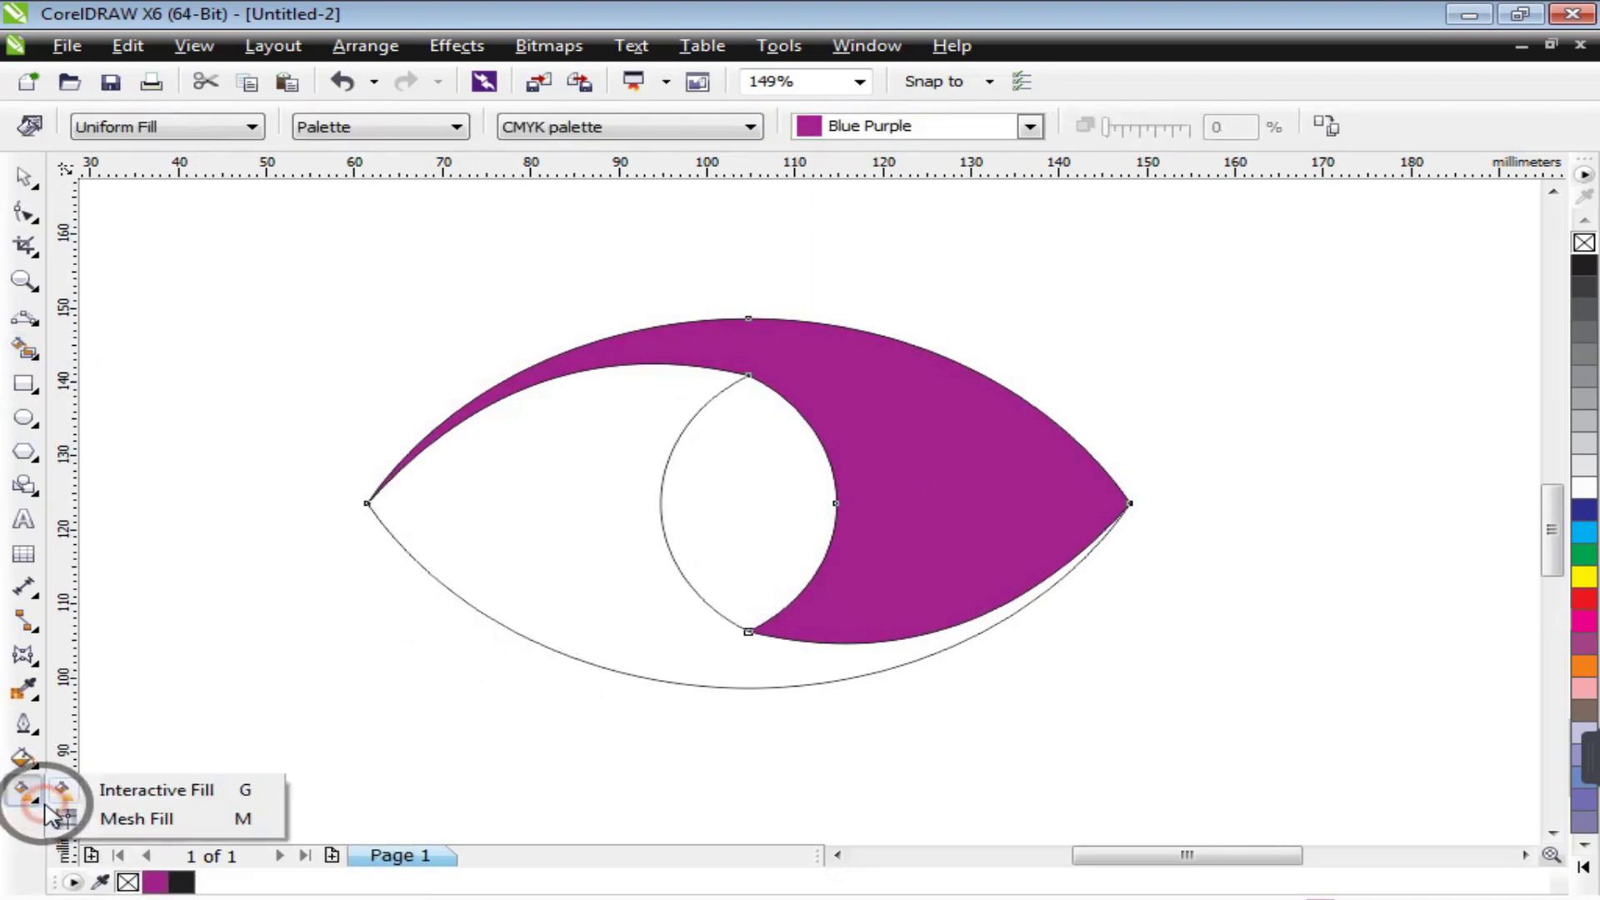
pyautogui.click(158, 790)
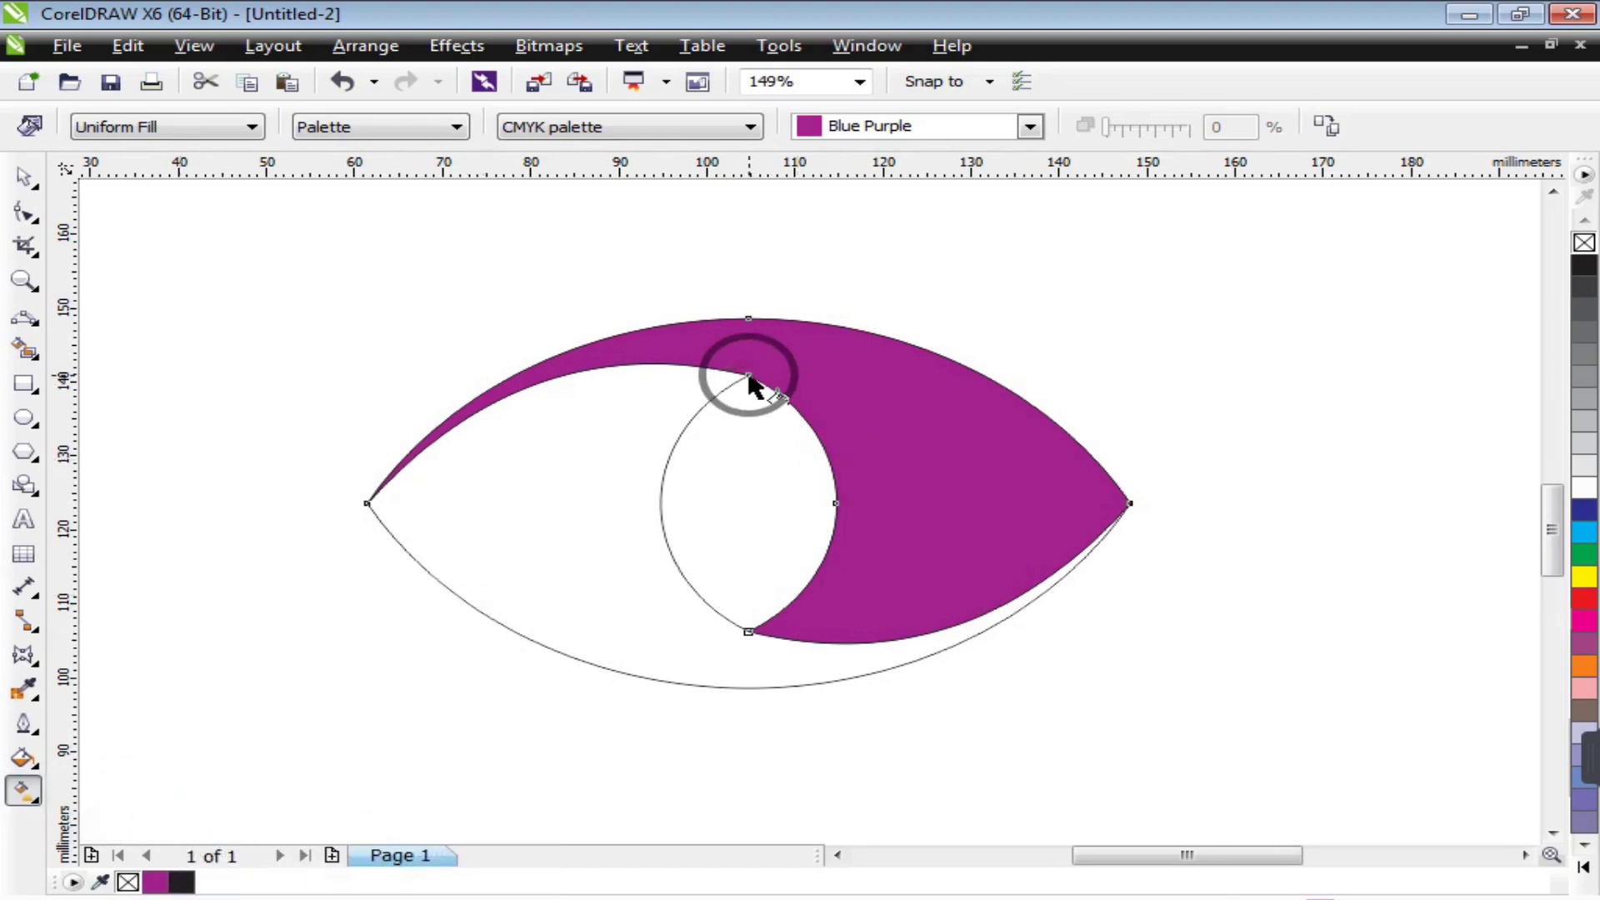
pyautogui.moveTo(748, 376); pyautogui.dragTo(996, 633)
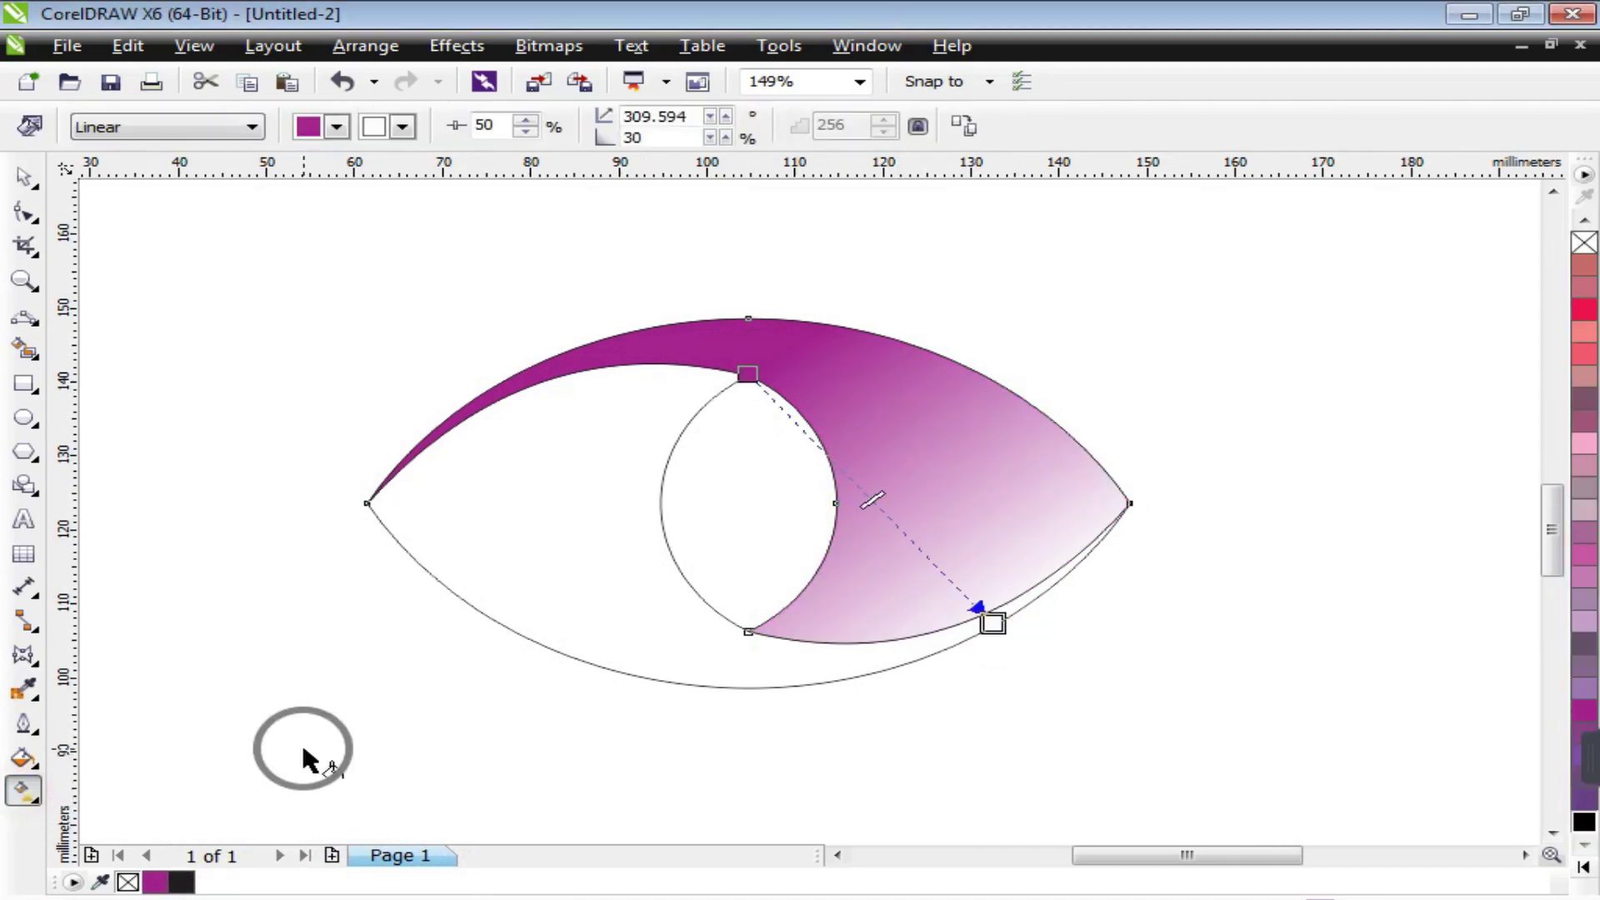
# Step: Set the end colour of the purple shape's linear gradient to black
pyautogui.click(995, 618)
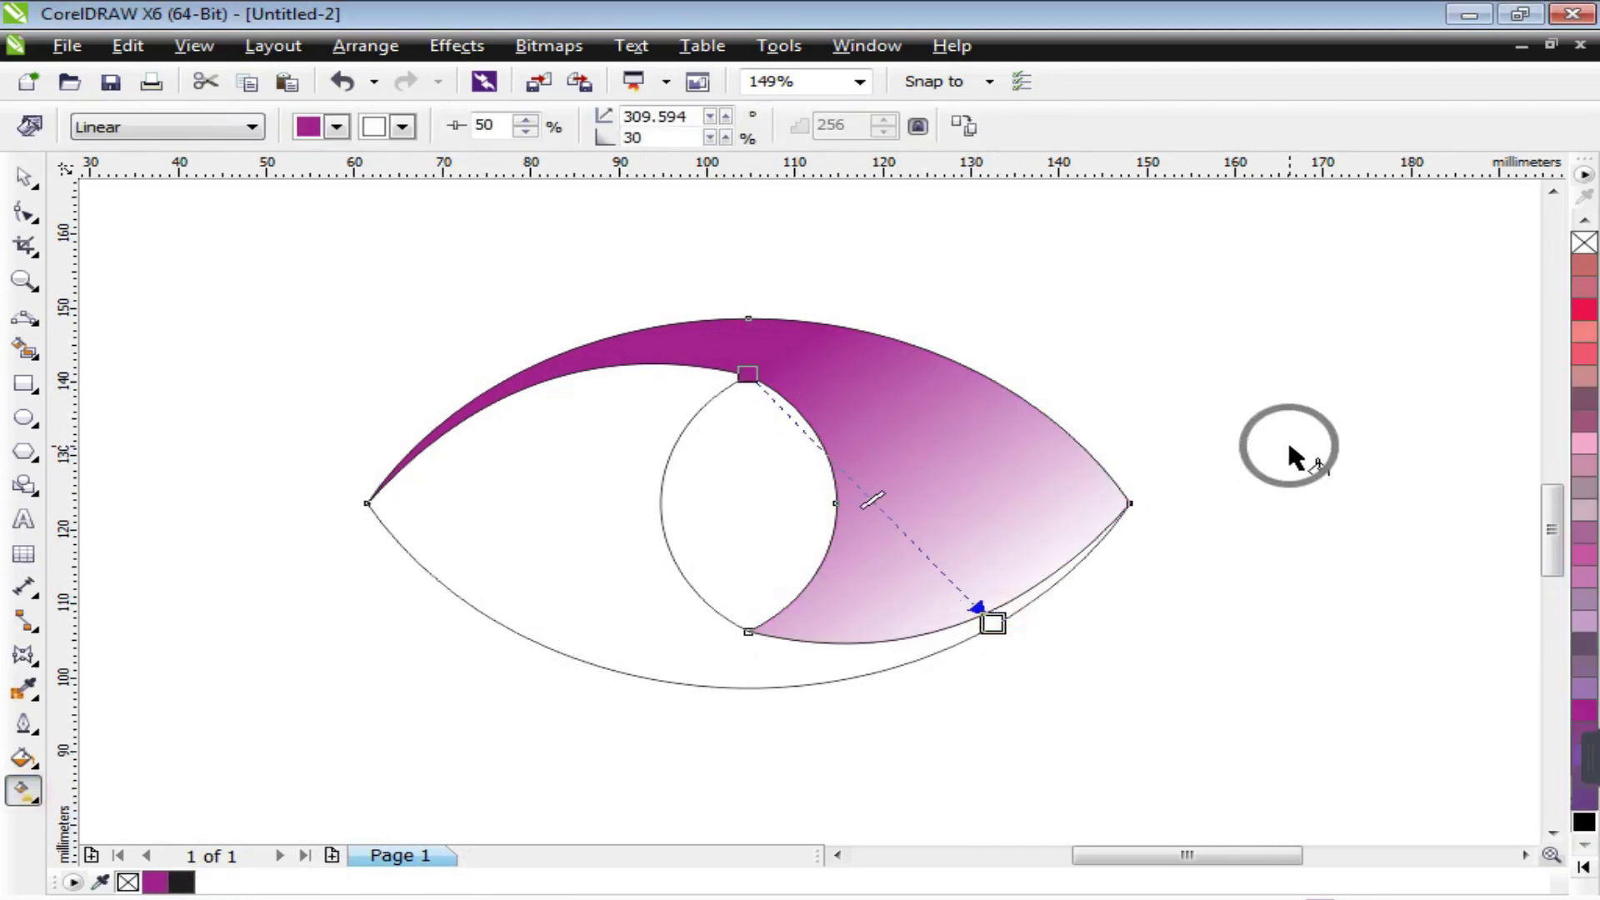
pyautogui.click(402, 127)
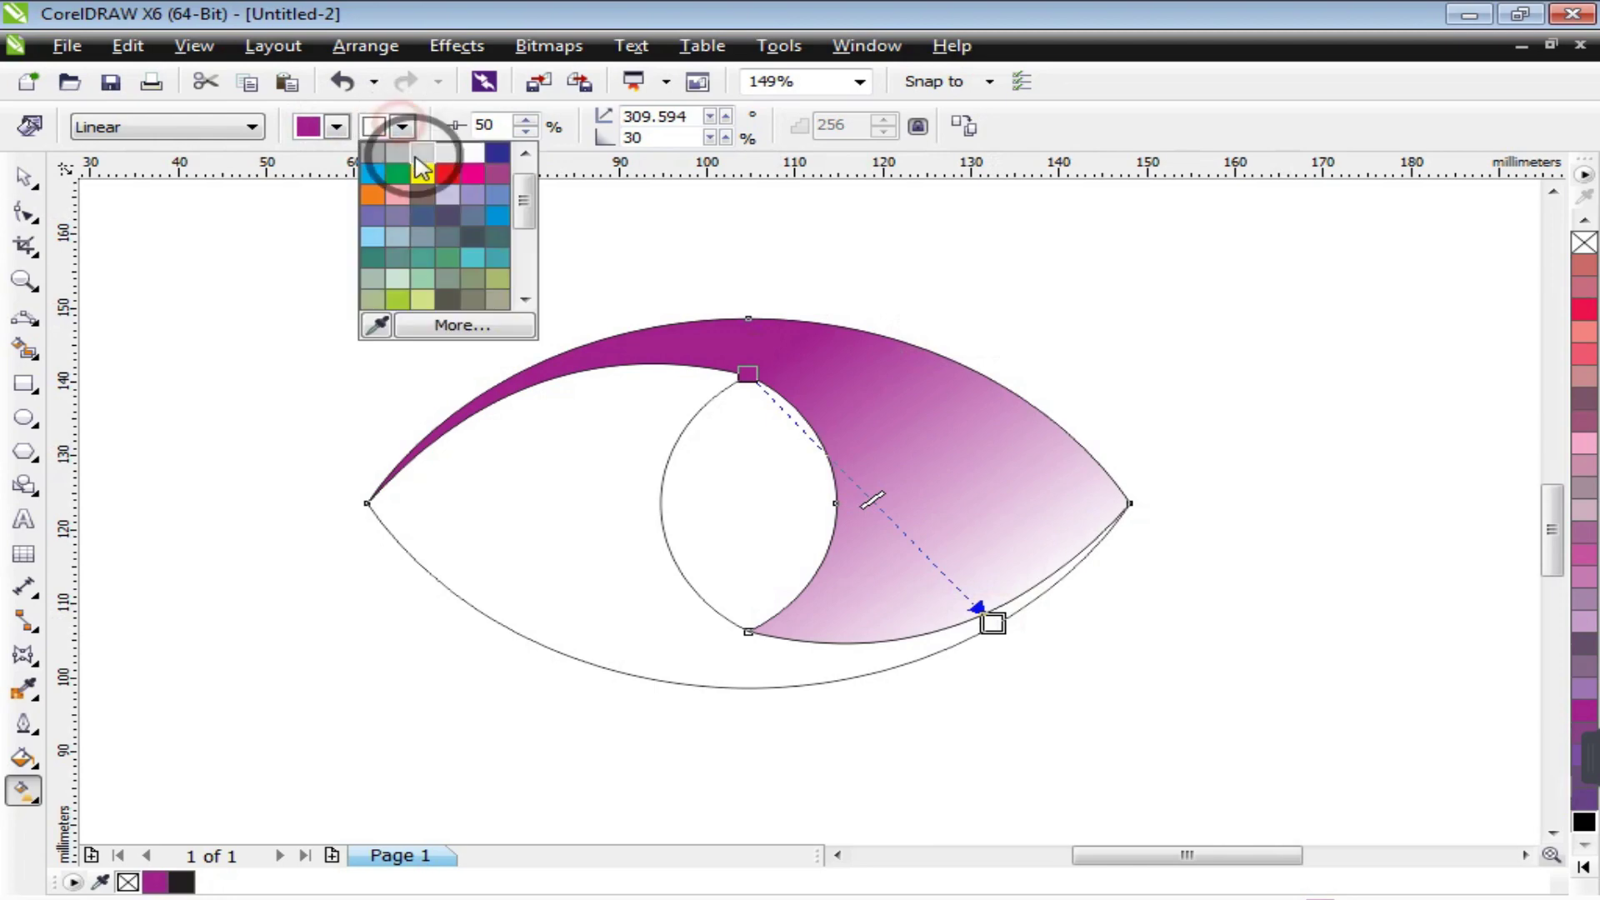
pyautogui.moveTo(527, 214); pyautogui.dragTo(524, 164)
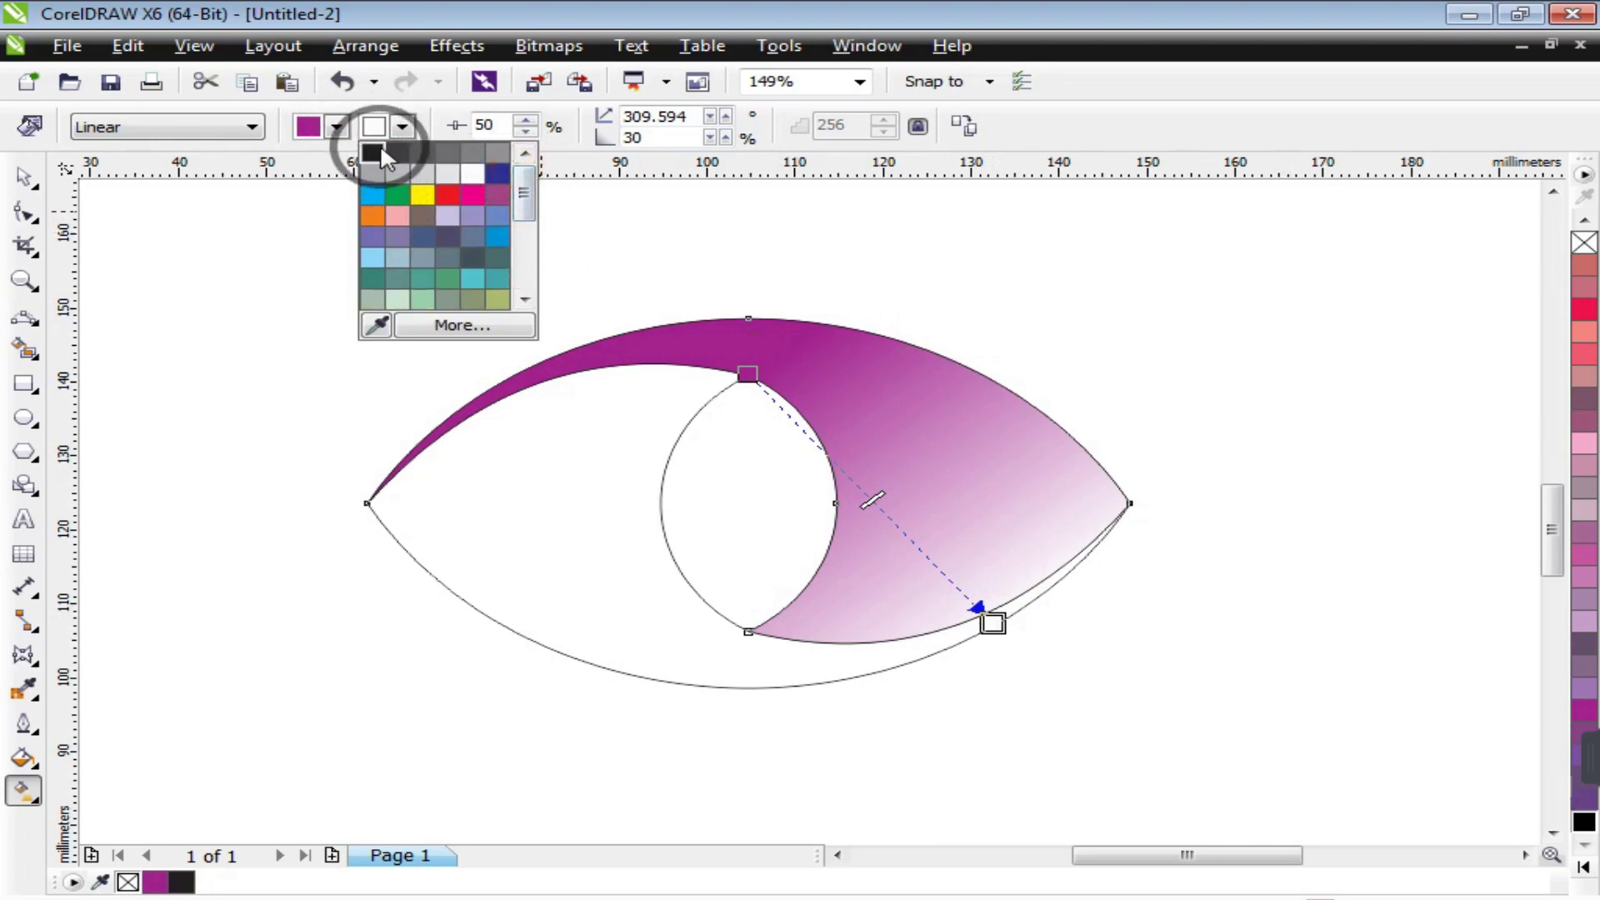
pyautogui.click(374, 152)
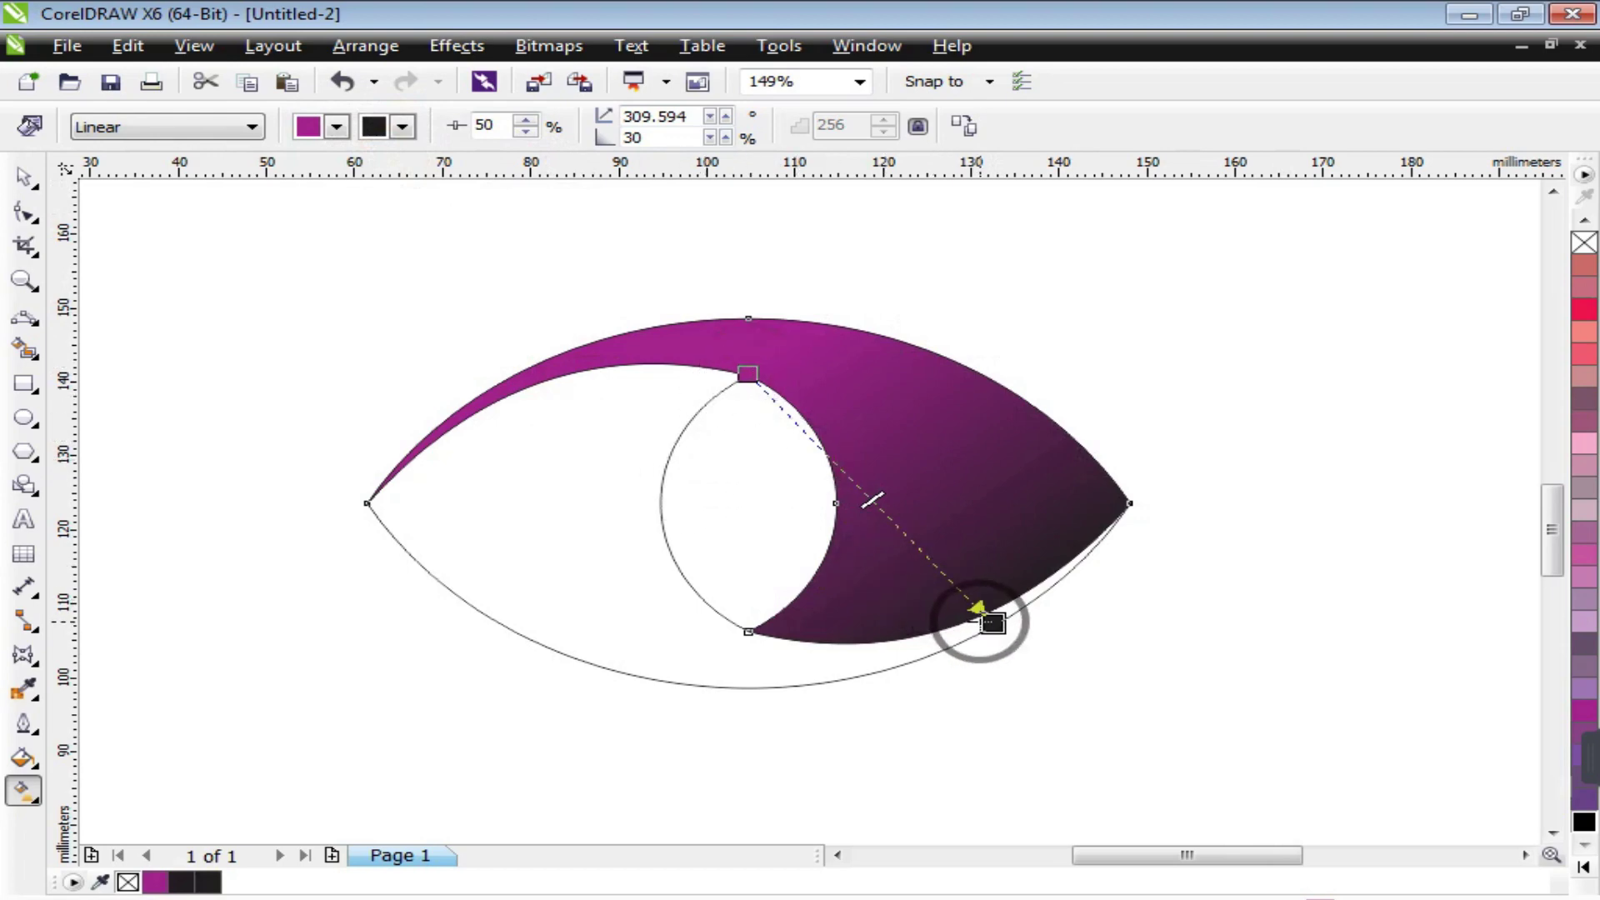
pyautogui.press('space')
# Step: Create a copy of the gradient shape rotated 180 degrees about the centre of the inner lens
pyautogui.click(1121, 643)
pyautogui.click(923, 481)
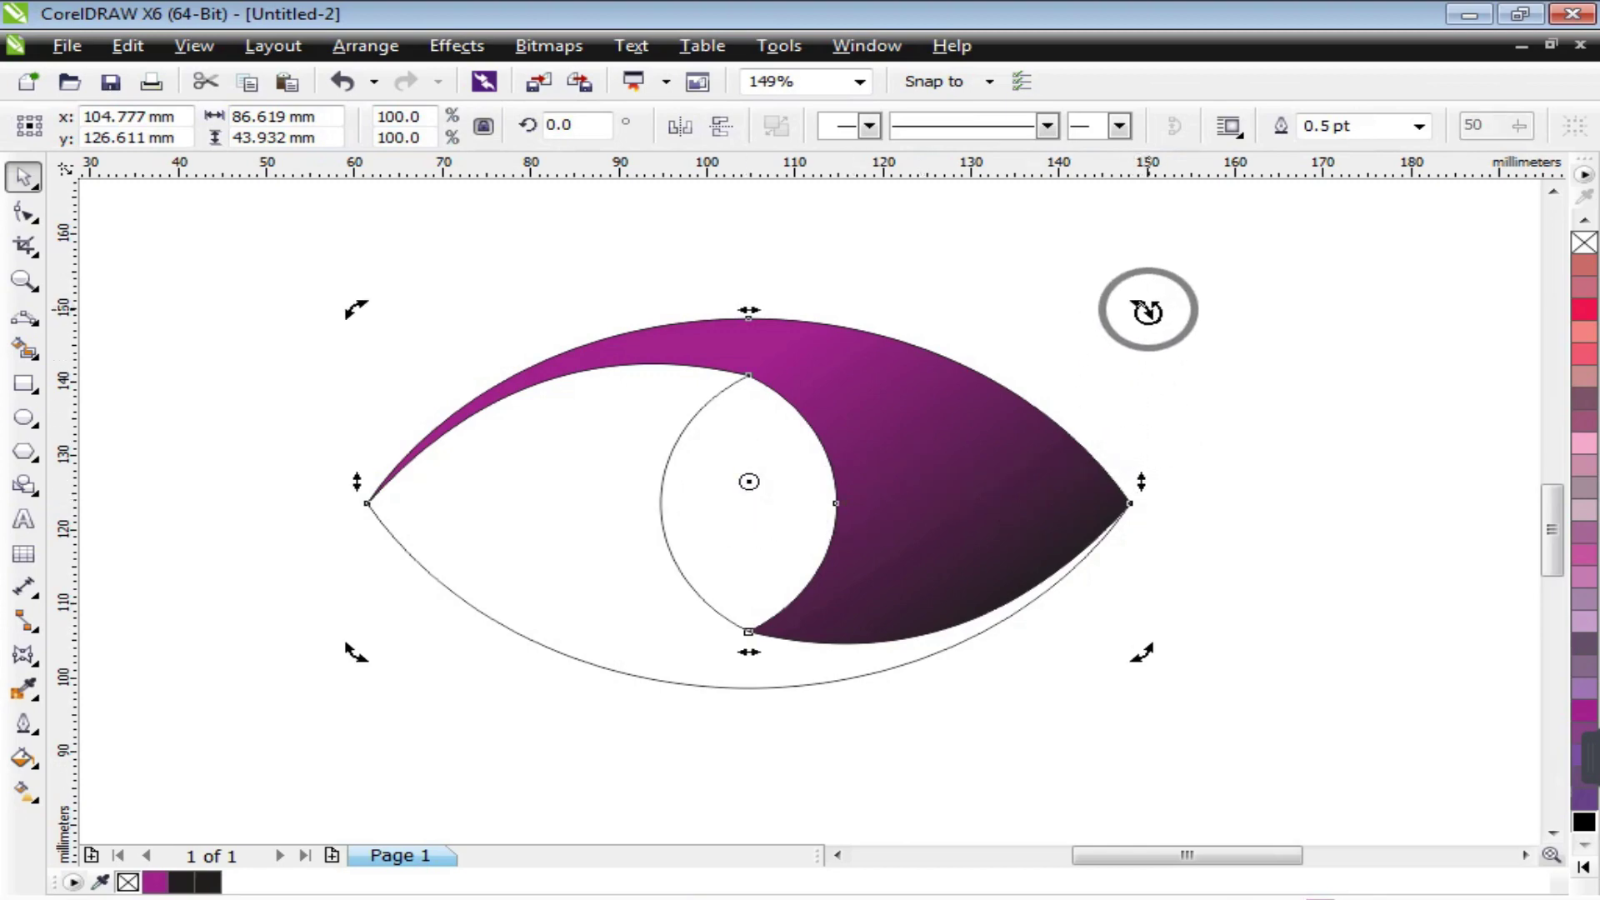
pyautogui.moveTo(750, 482); pyautogui.dragTo(750, 514)
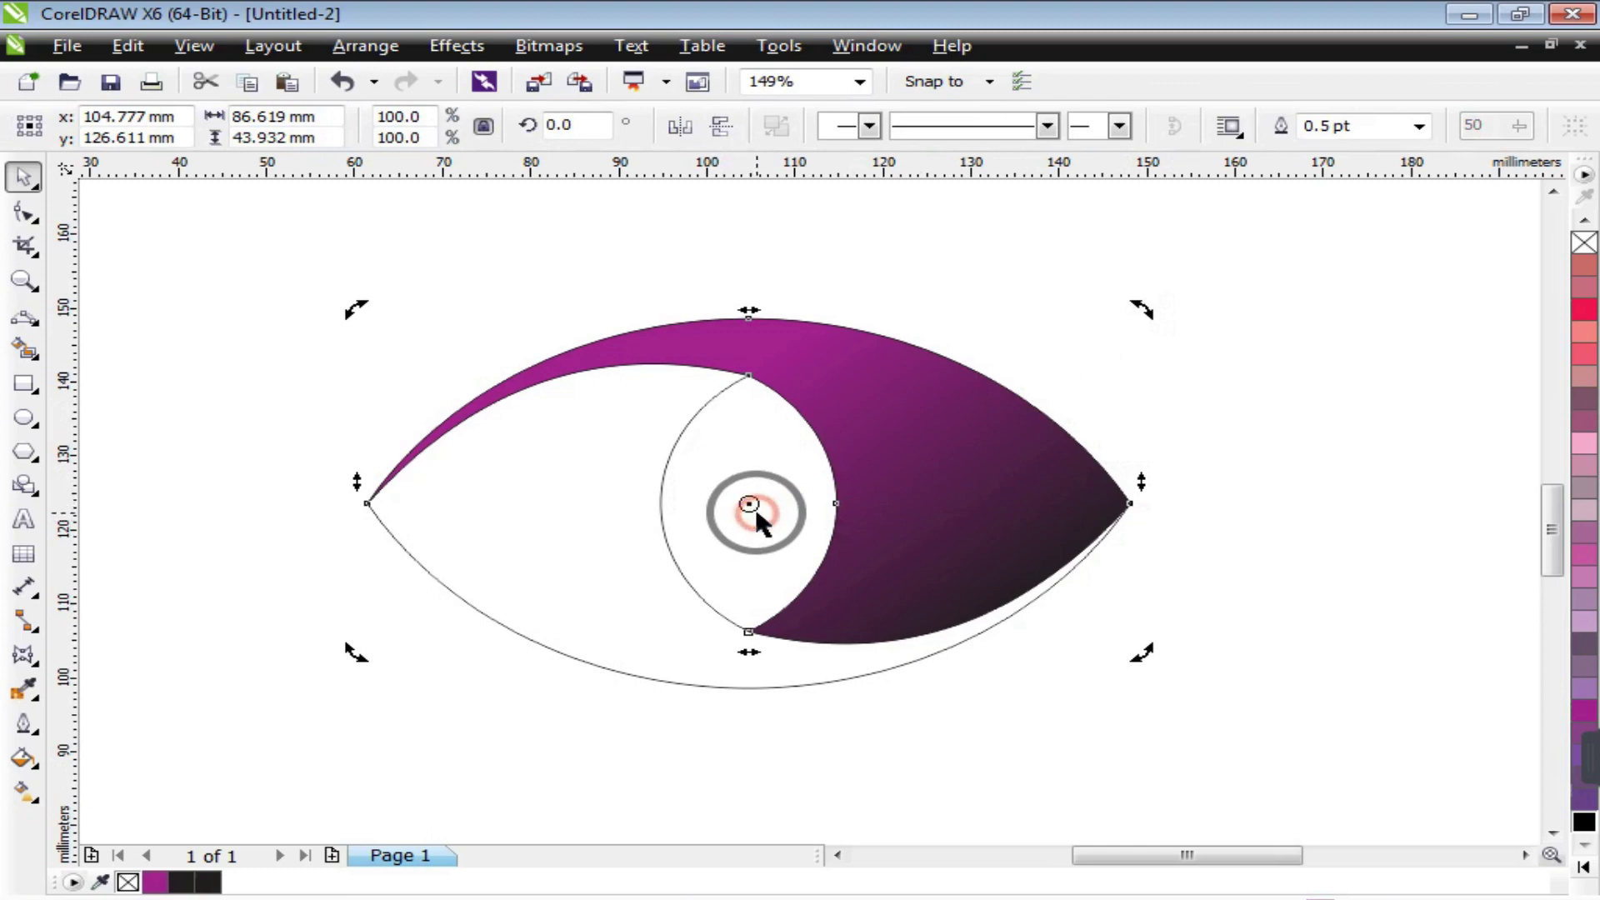
pyautogui.moveTo(1144, 314); pyautogui.dragTo(345, 594)
pyautogui.moveTo(361, 608); pyautogui.dragTo(350, 681)
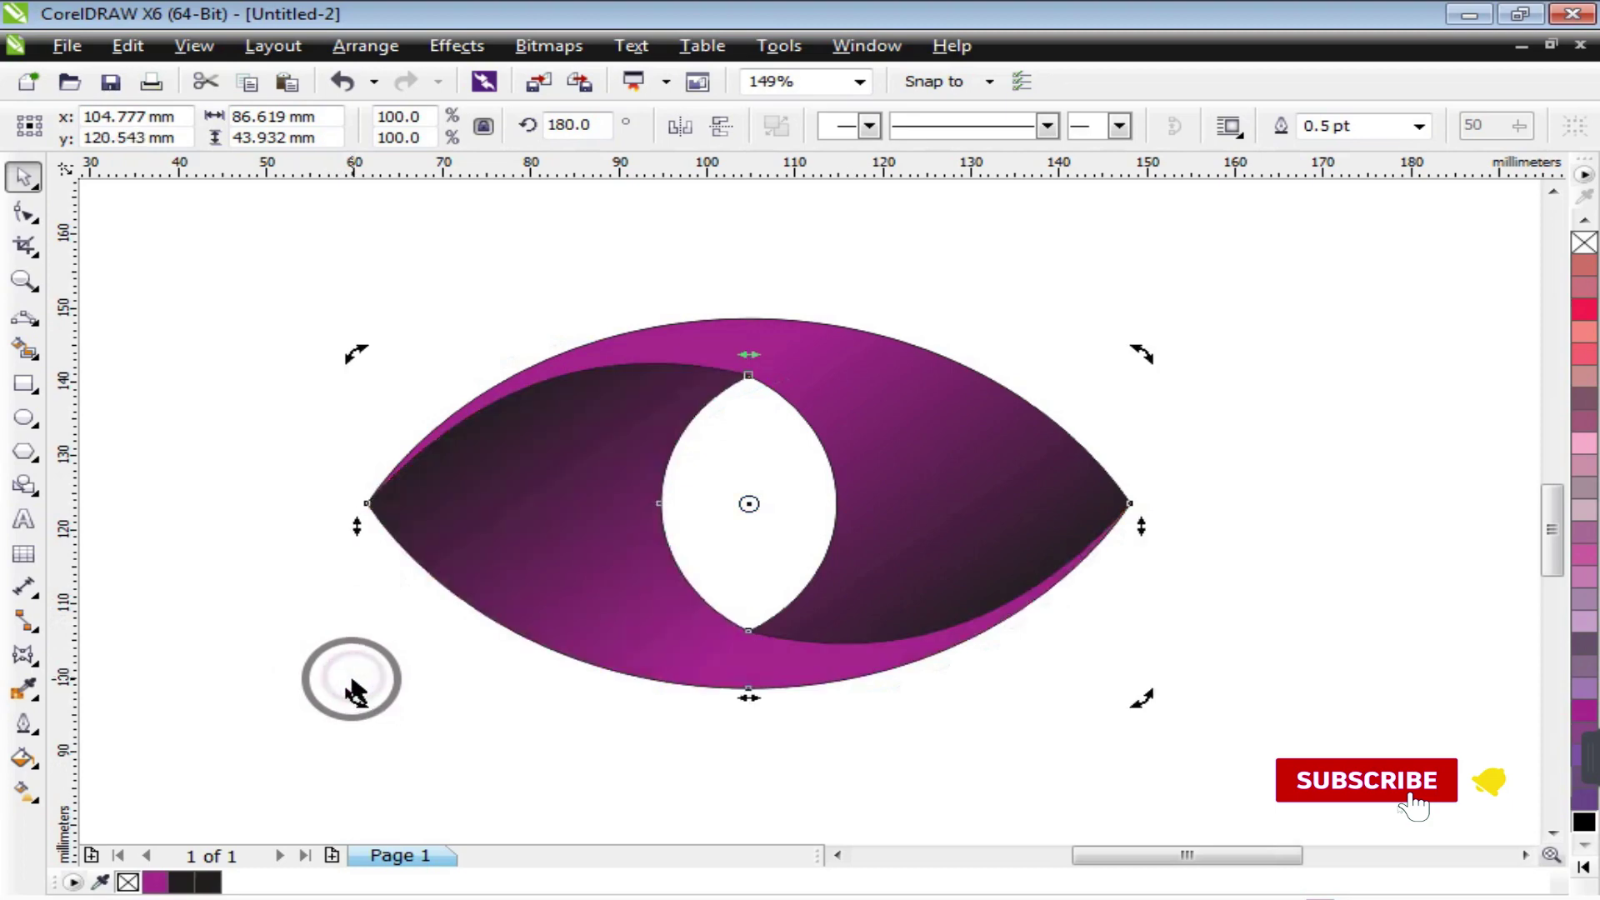
# Step: Select all the eye's shapes and remove their outlines
pyautogui.click(448, 747)
pyautogui.moveTo(275, 250); pyautogui.dragTo(1140, 714)
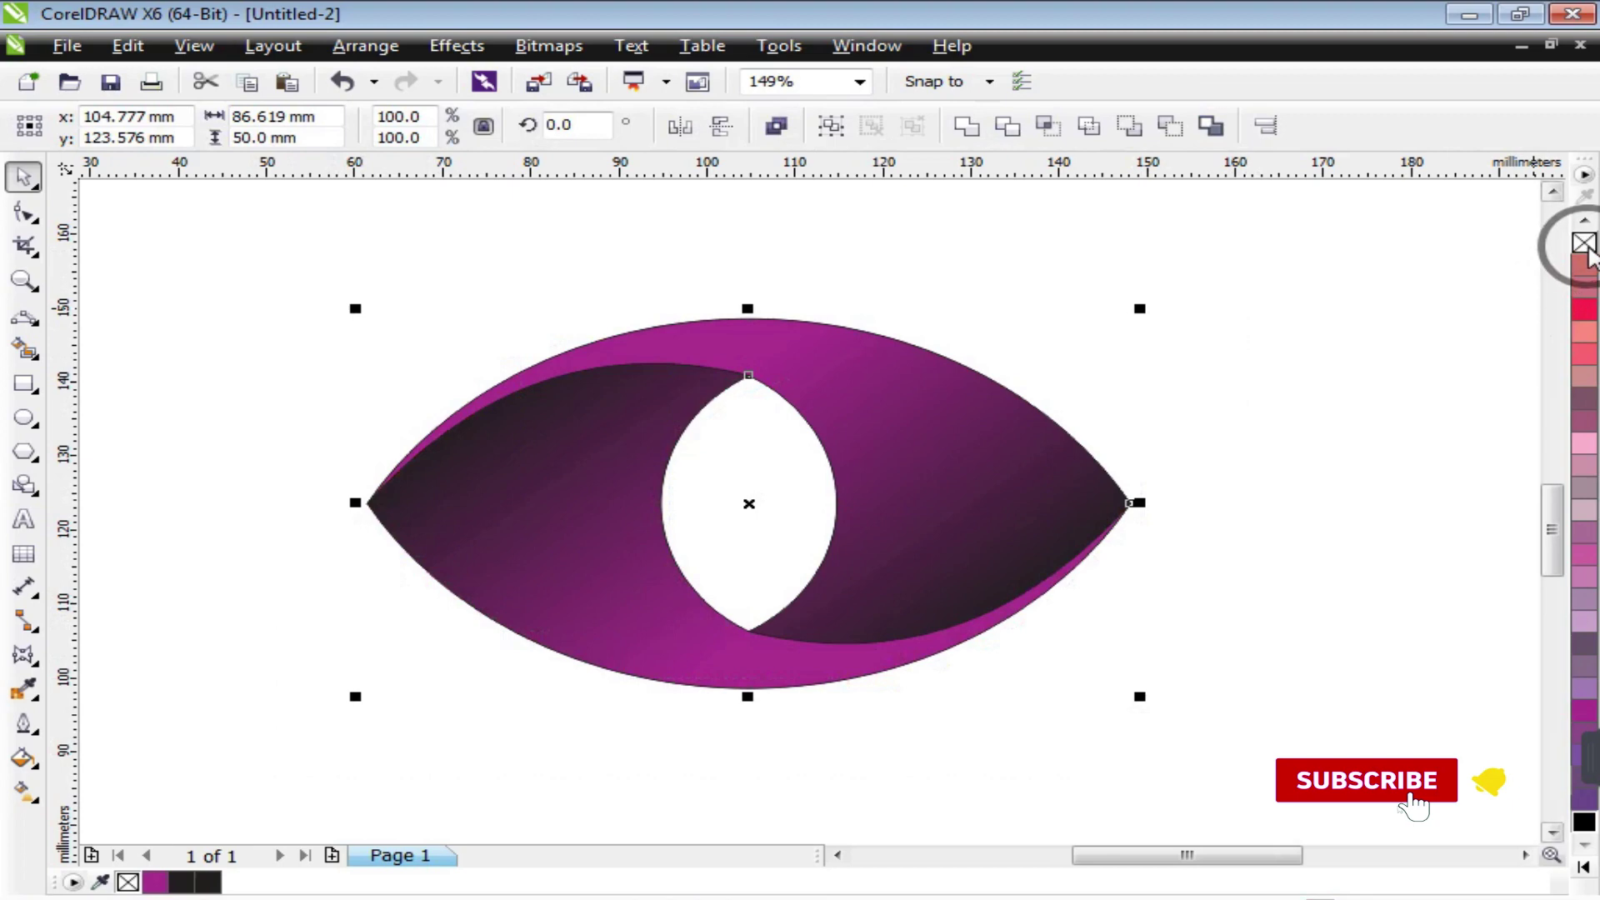
pyautogui.click(1350, 587)
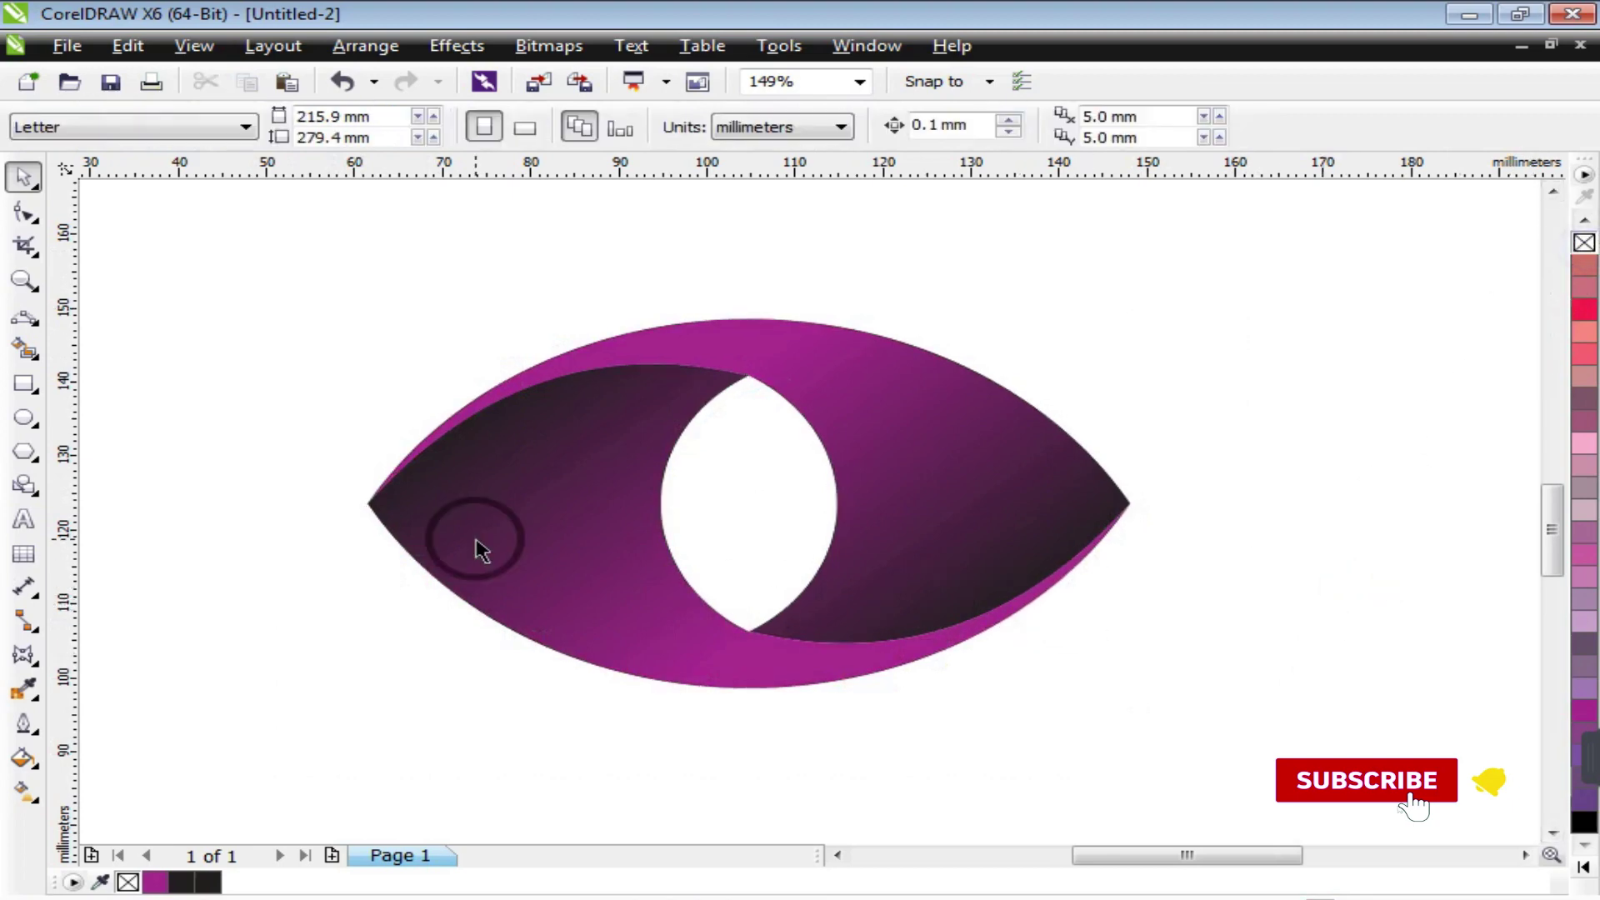